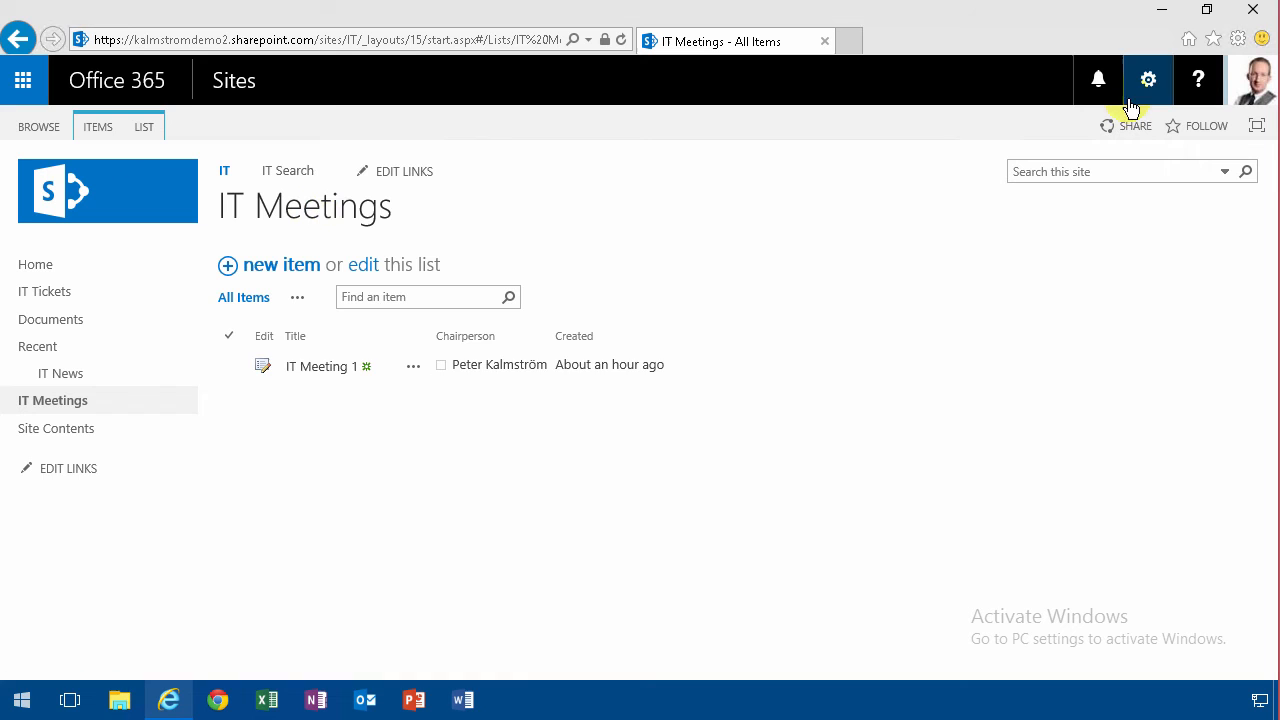
View the IT Meeting 1 item in edit mode, then leave the form without saving
left_click(321, 366)
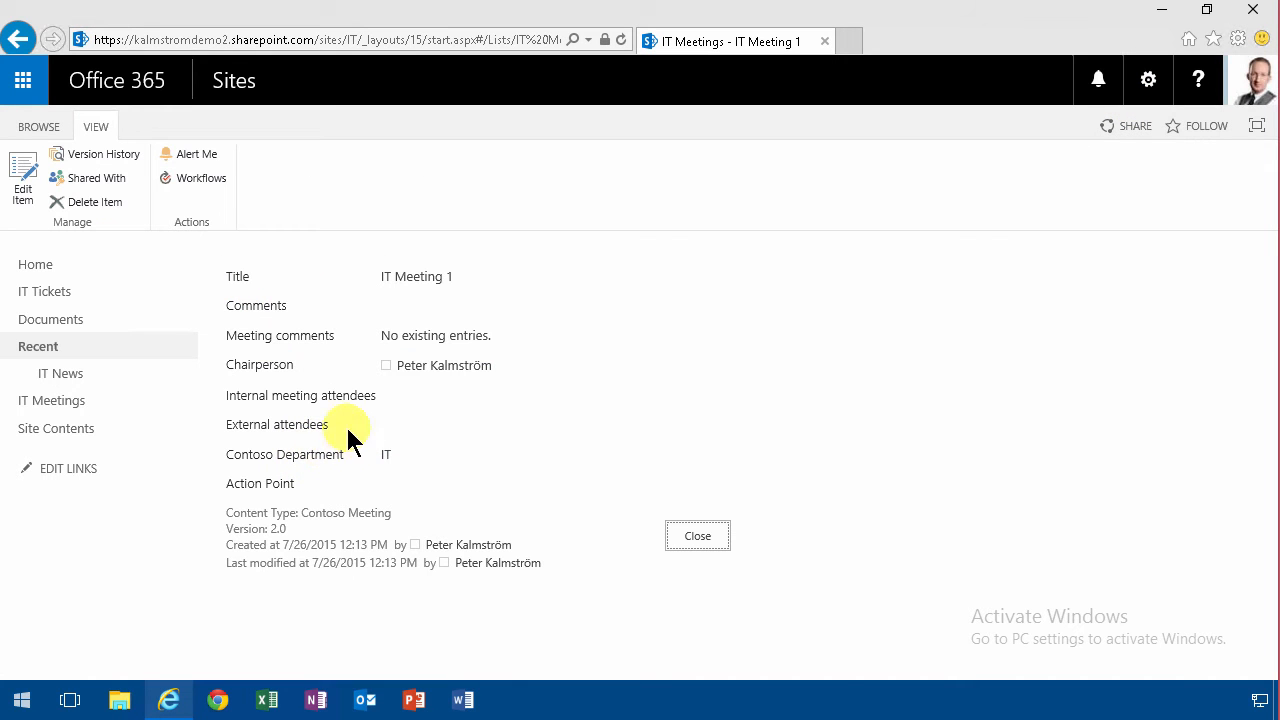
left_click(22, 178)
scroll(620, 430, "down", 3)
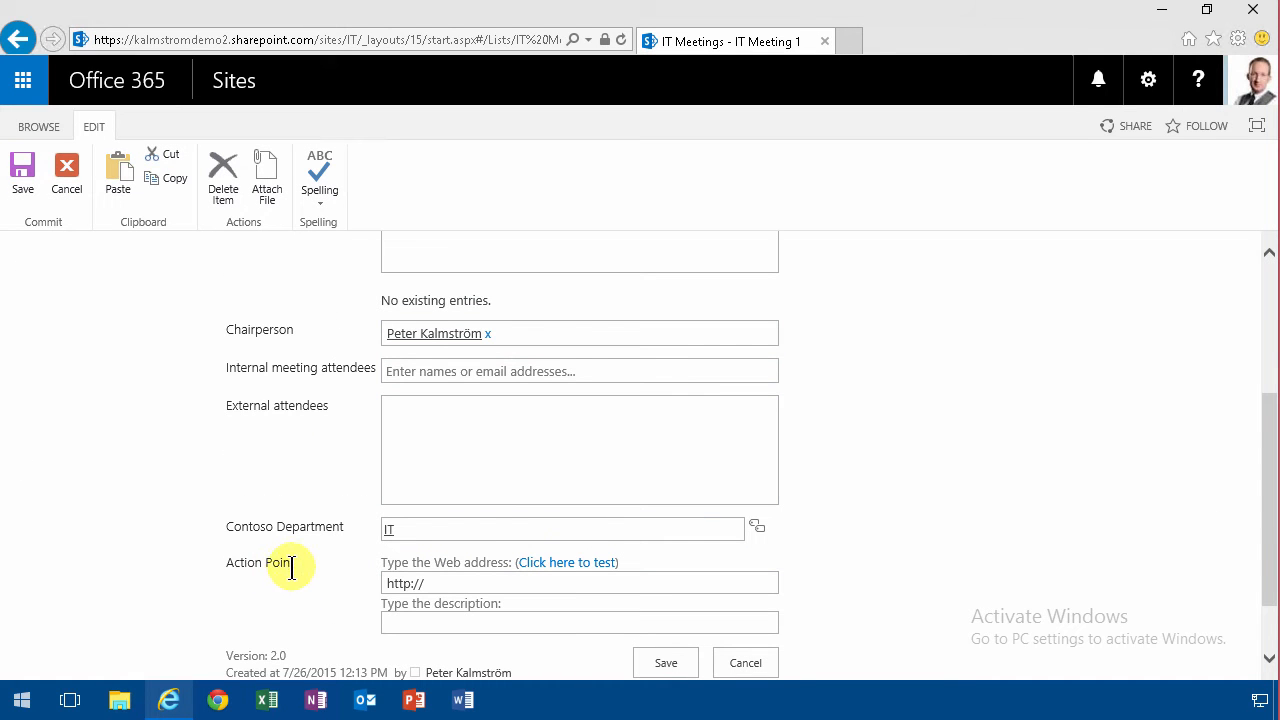
scroll(390, 480, "up", 3)
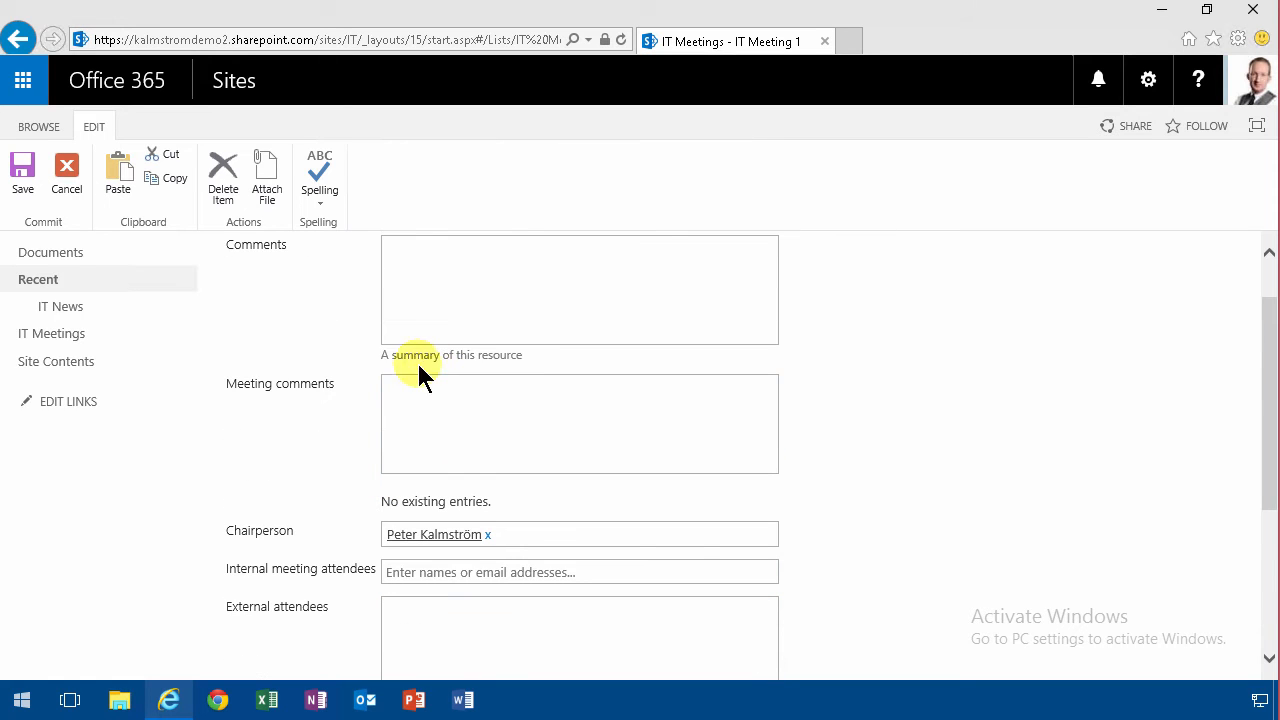
scroll(538, 357, "up", 1)
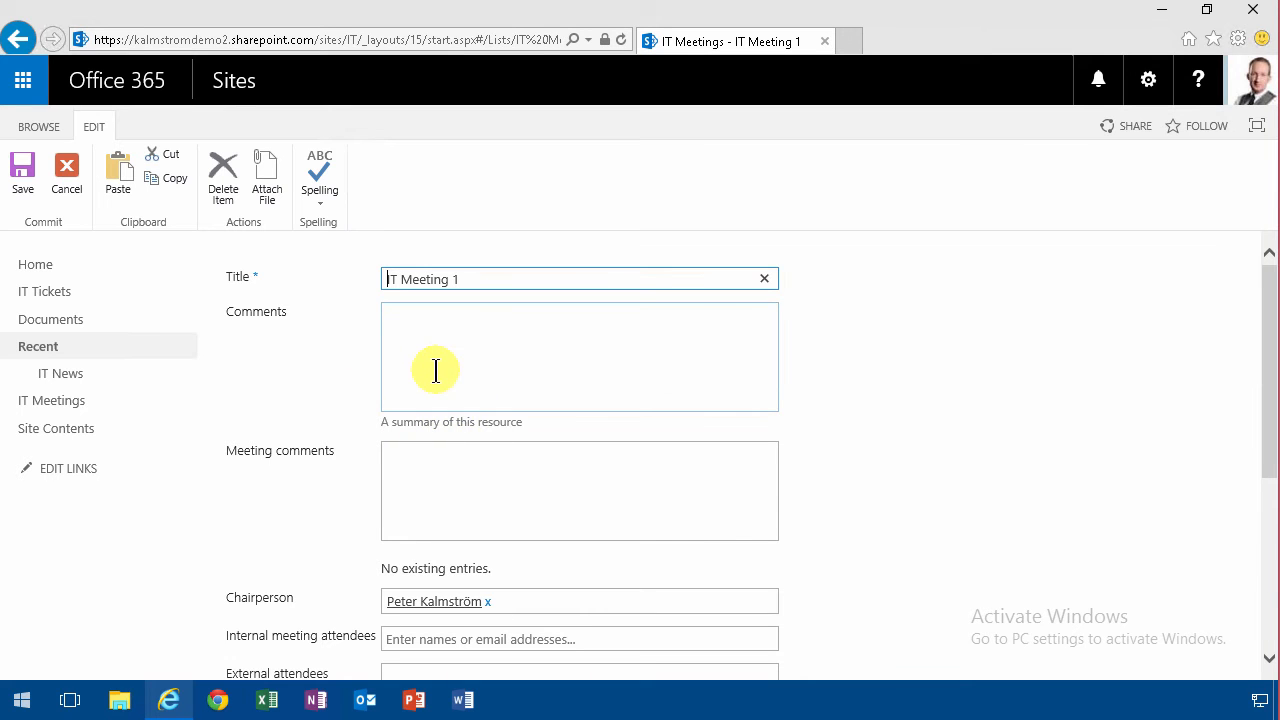
scroll(539, 515, "down", 2)
scroll(539, 515, "down", 3)
scroll(600, 540, "down", 1)
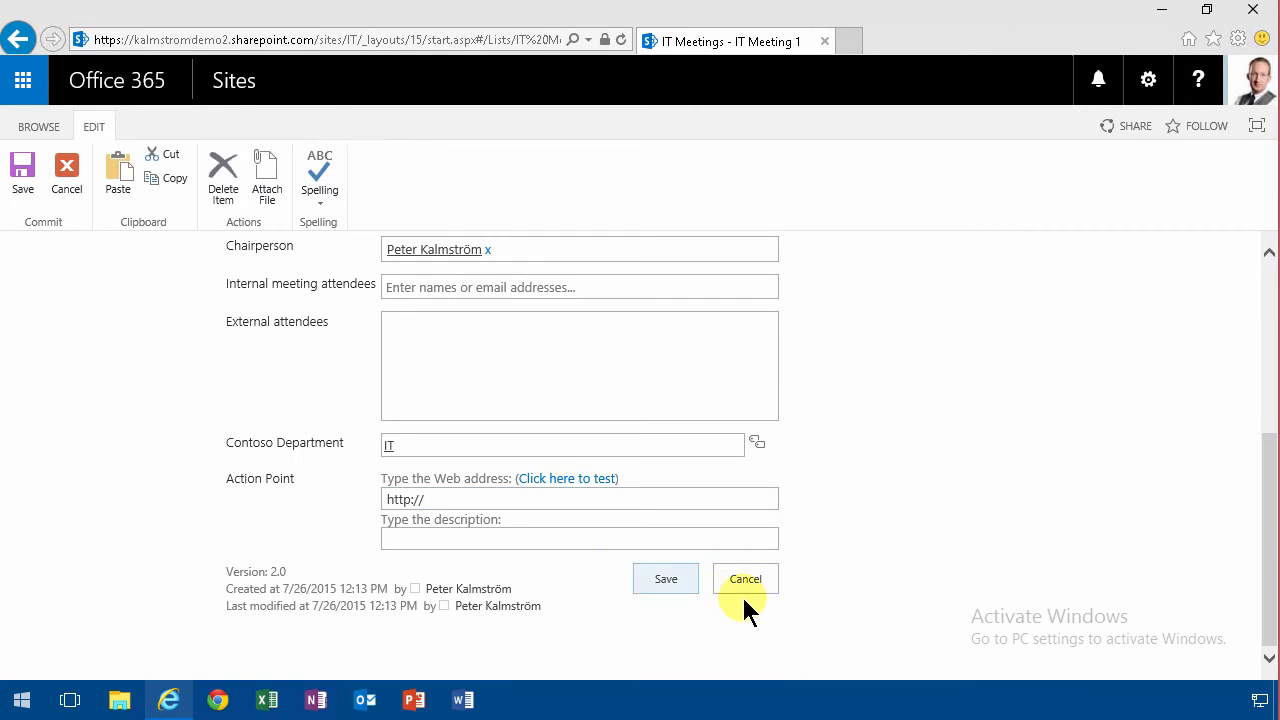
left_click(745, 579)
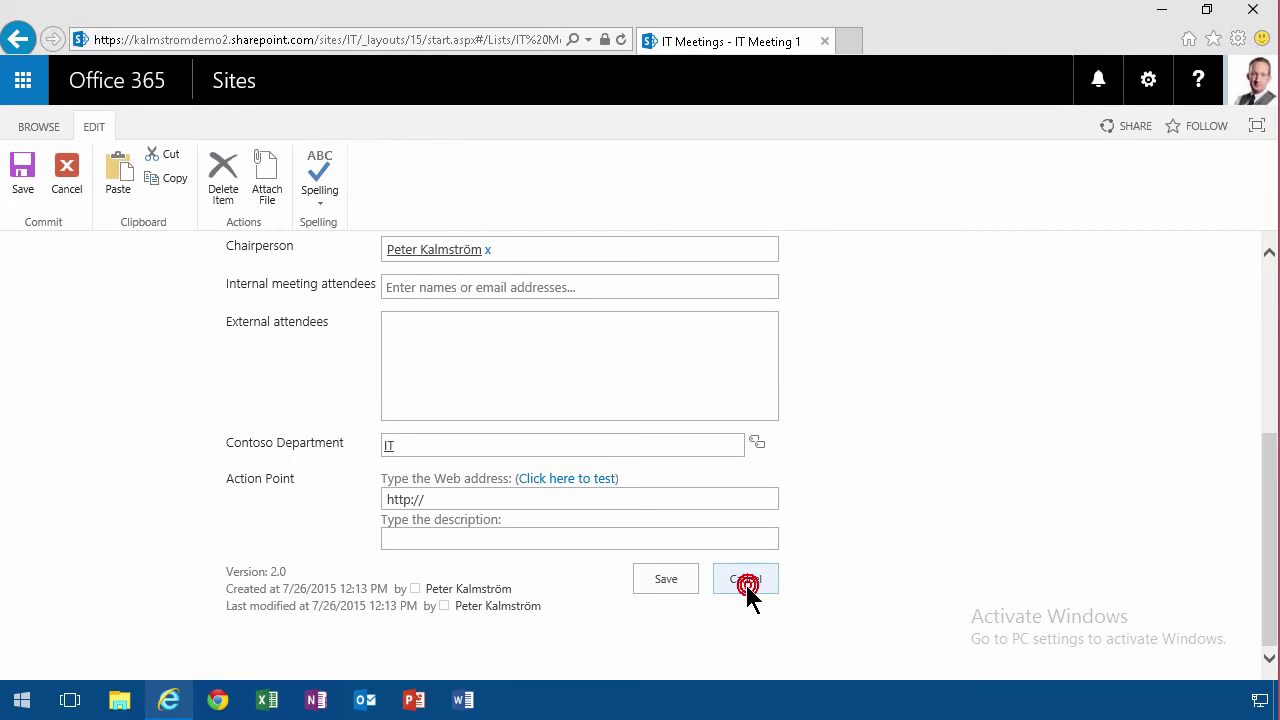
Go to the Content Type Hub site's Site Settings and its list of site content types
left_click(233, 80)
left_click(175, 471)
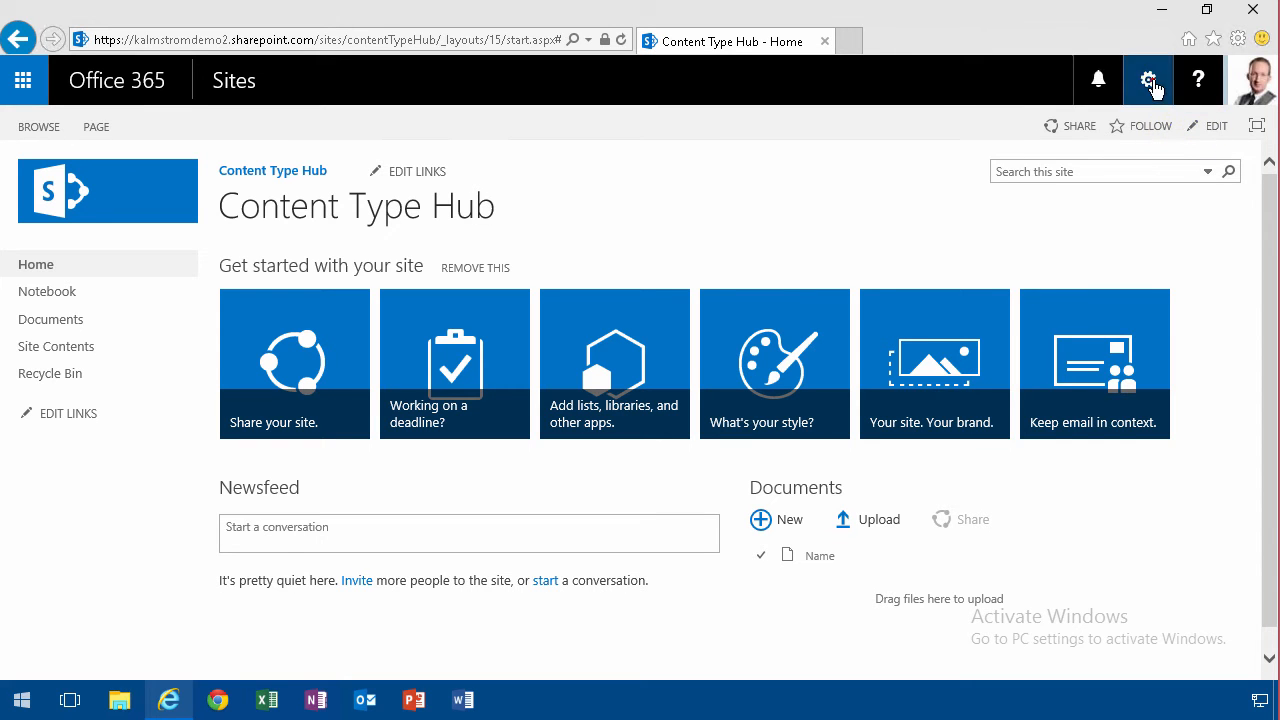
left_click(1149, 80)
left_click(1074, 432)
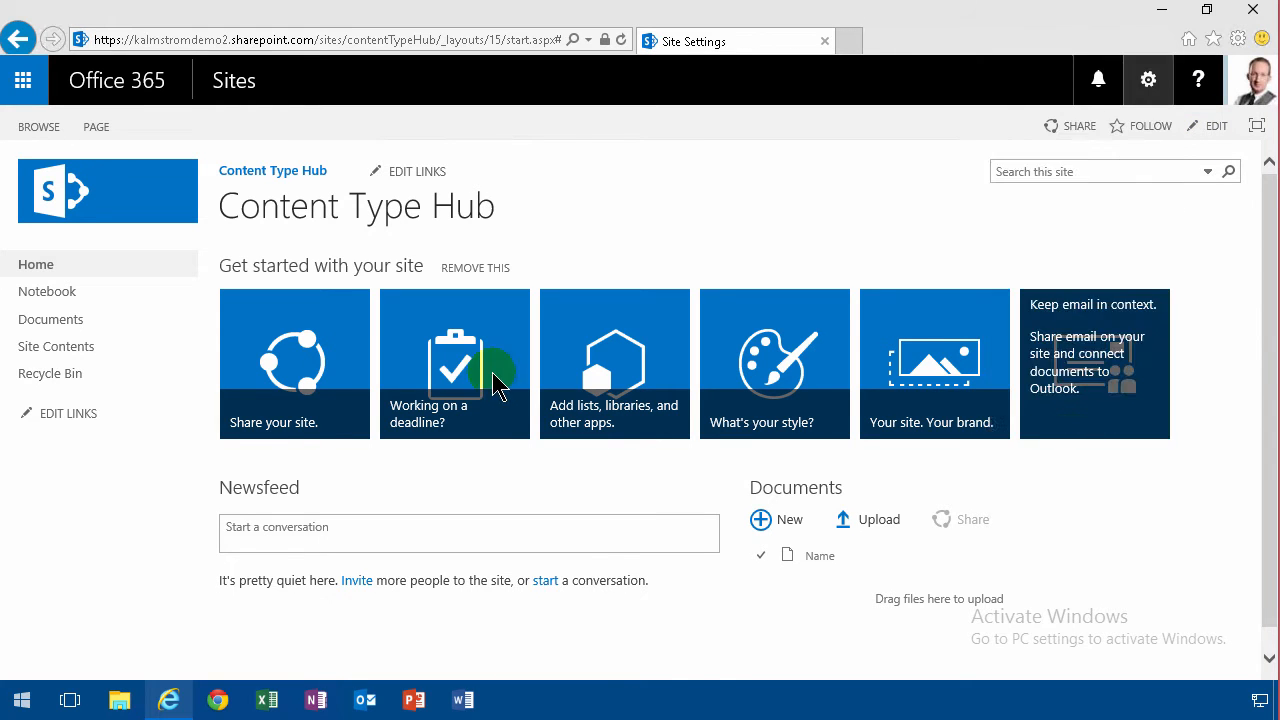
left_click(290, 420)
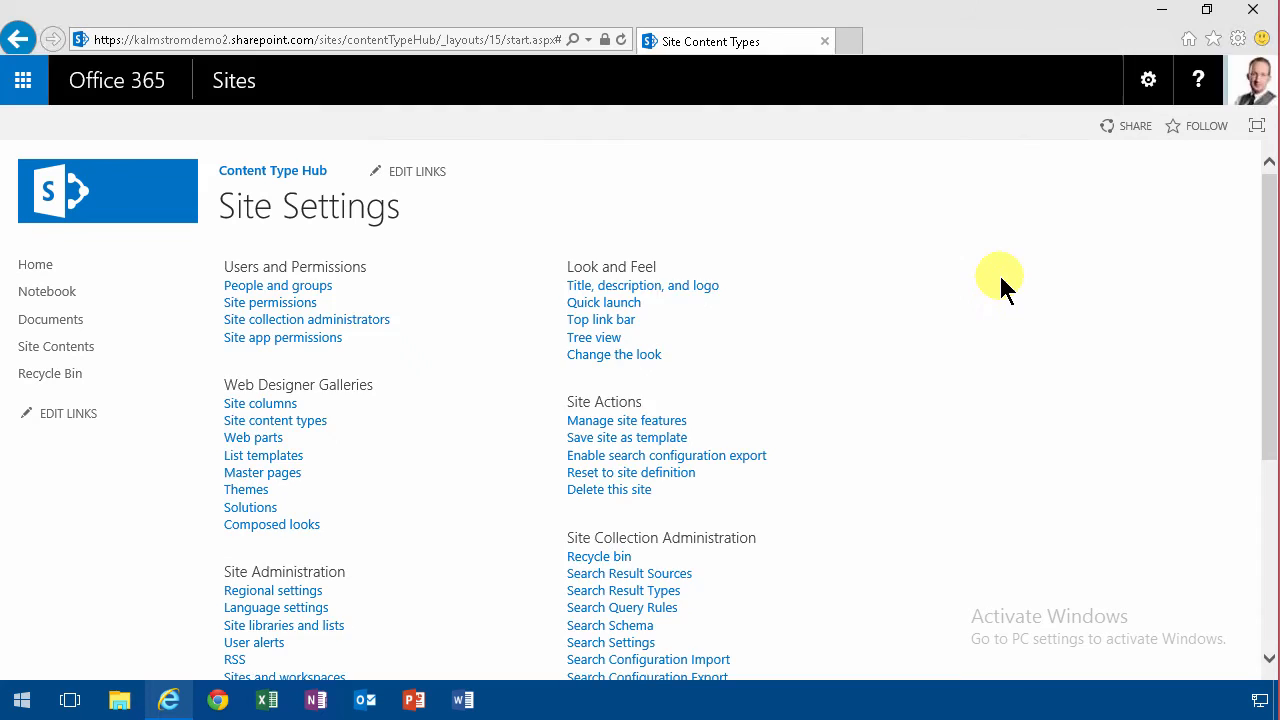
Filter the content types to the Contoso group and open Contoso Meeting's settings
left_click(1135, 273)
left_click(1072, 318)
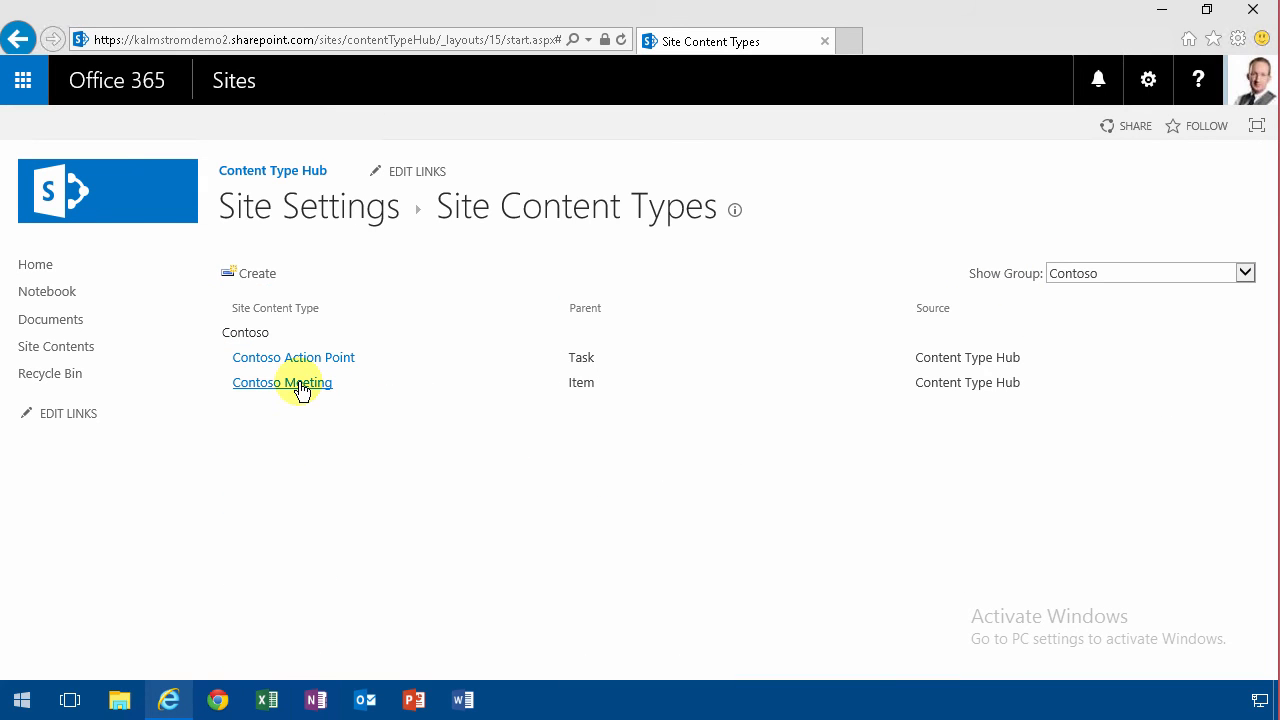
left_click(302, 385)
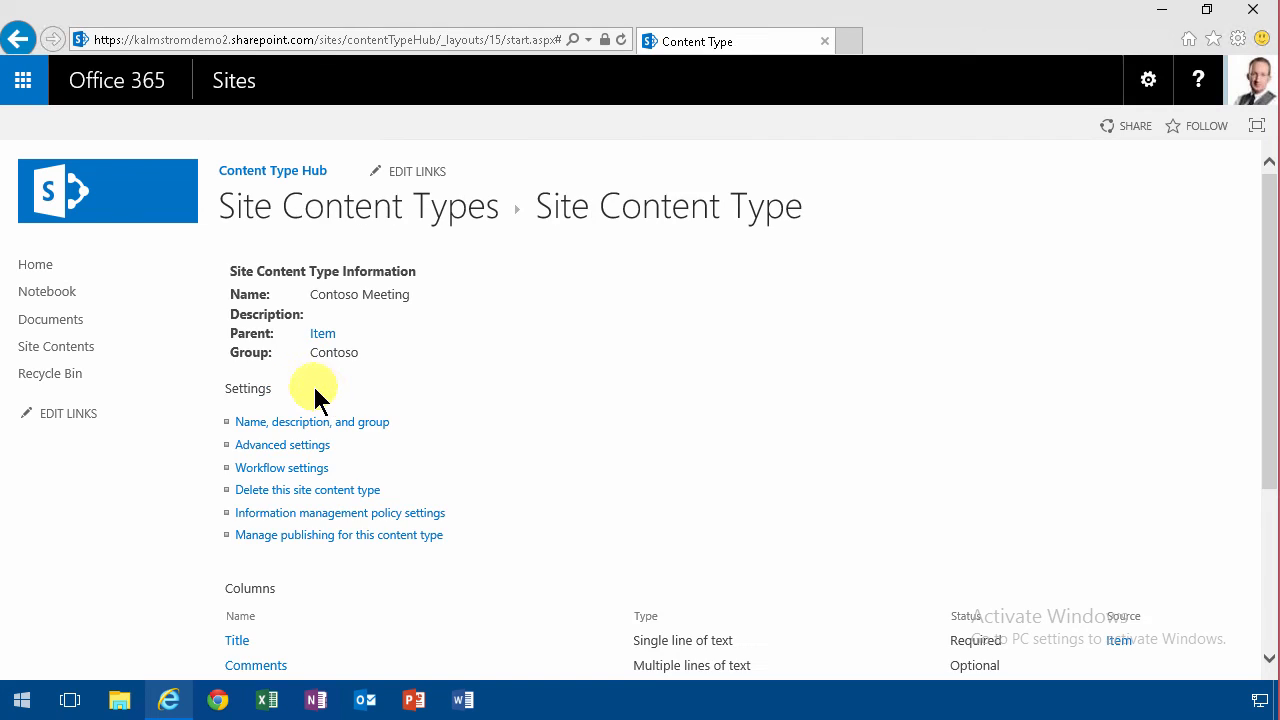
scroll(519, 552, "down", 3)
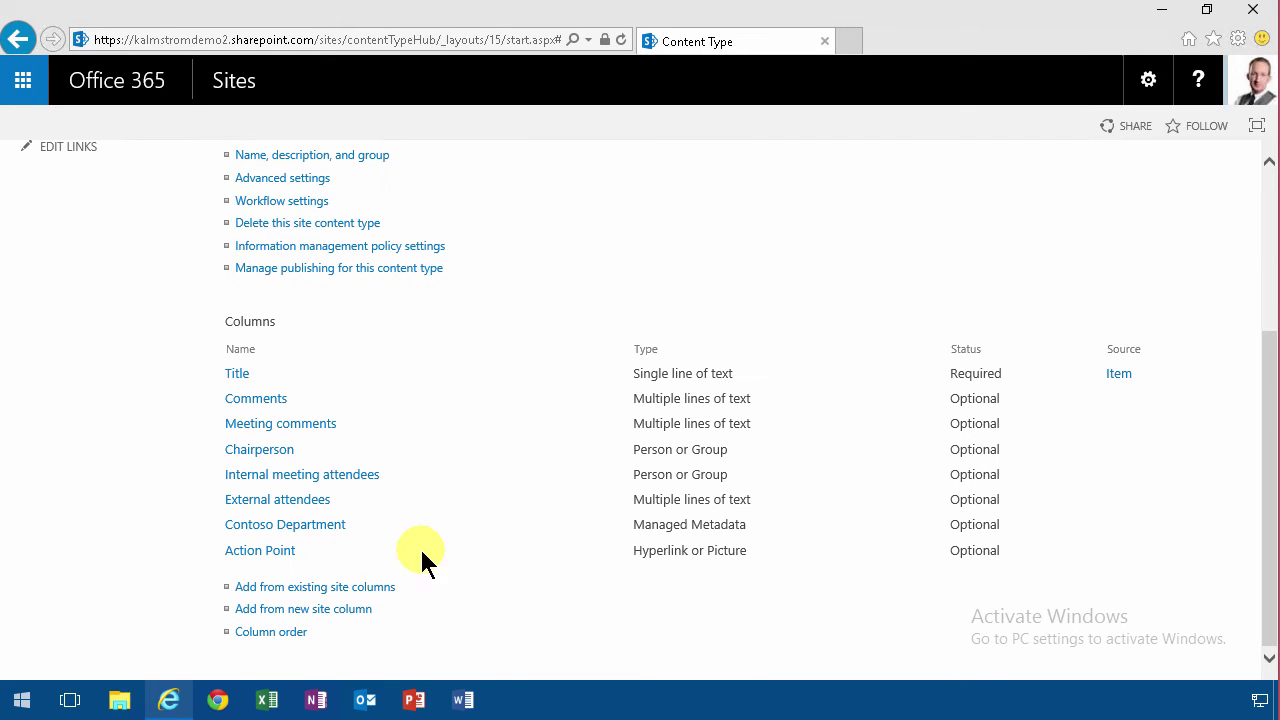
Edit the Action Point column's name and begin its description on a new line
left_click(265, 551)
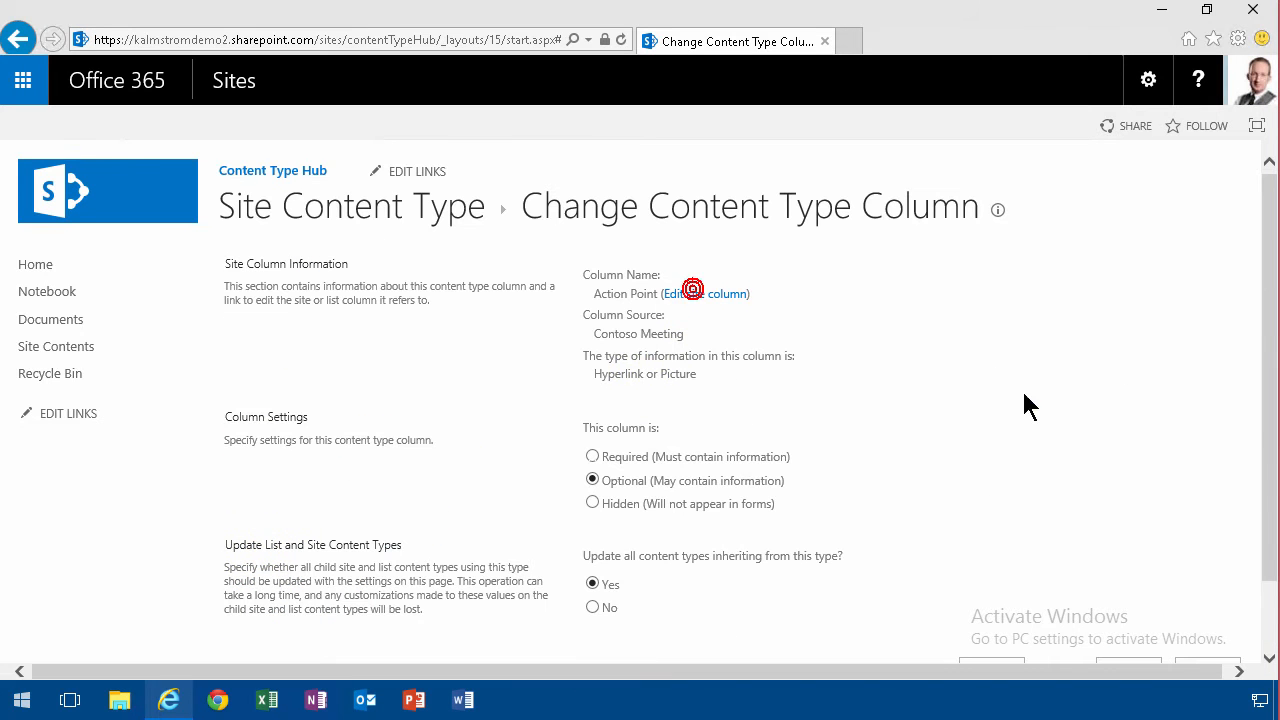
type("Action Points")
left_click(518, 289)
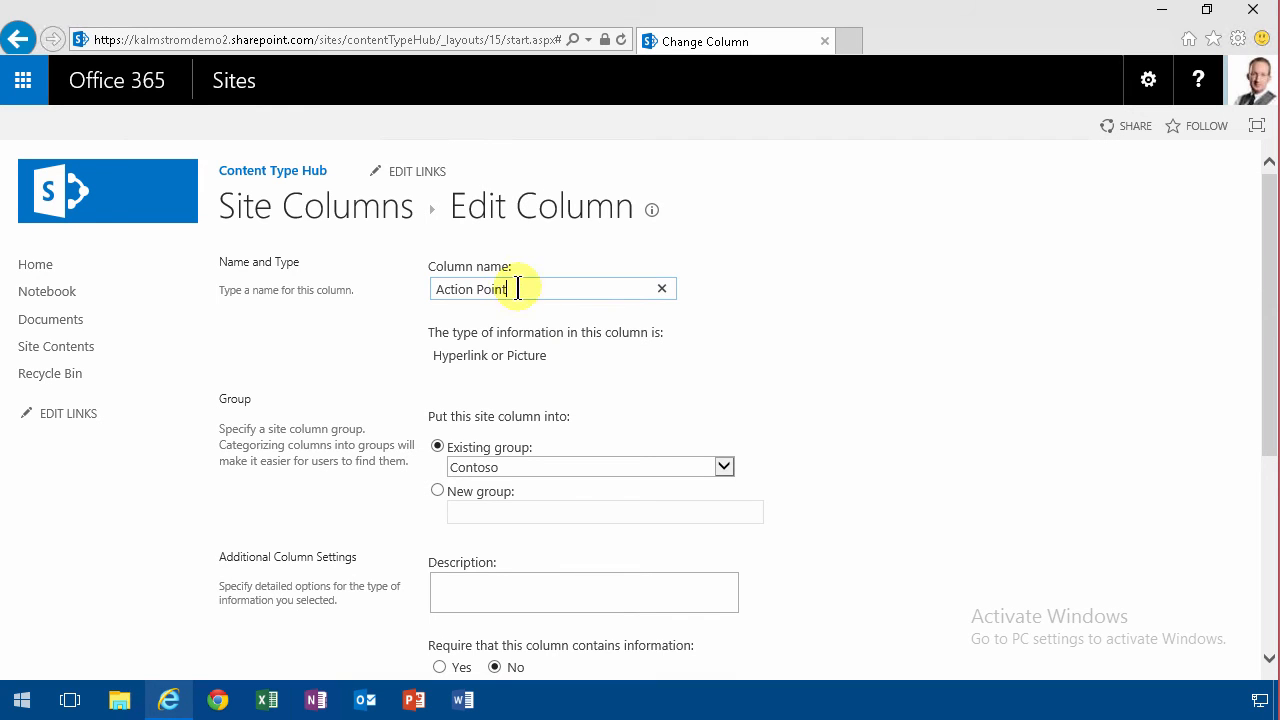
scroll(622, 477, "down", 2)
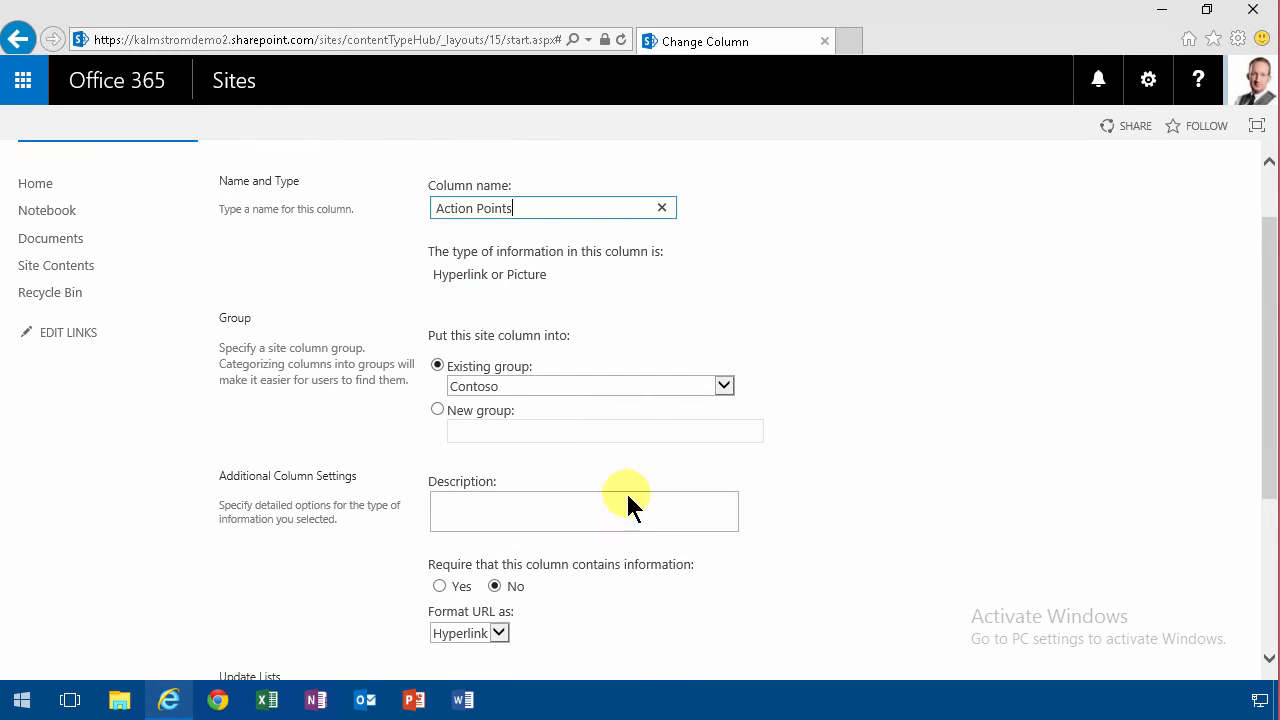
scroll(578, 512, "down", 2)
left_click(541, 437)
type("Insert a hyperlink to the list")
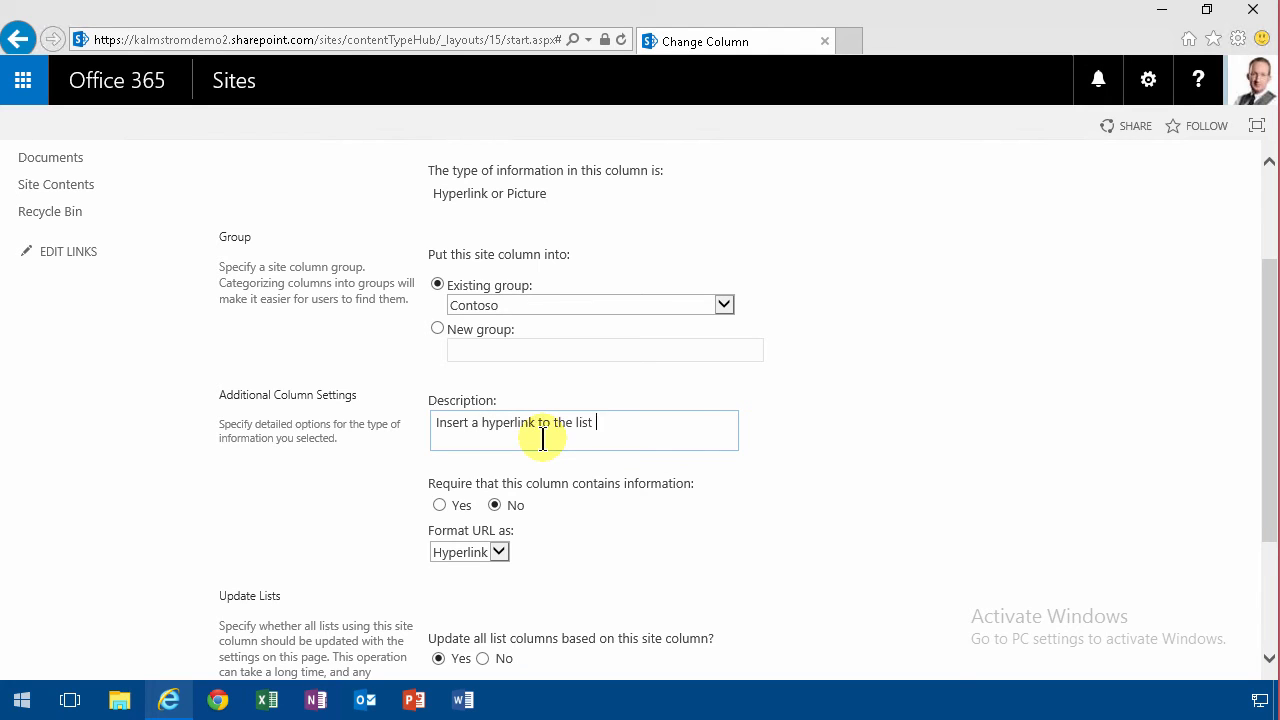
type("d on the Actio")
type("n Point content type")
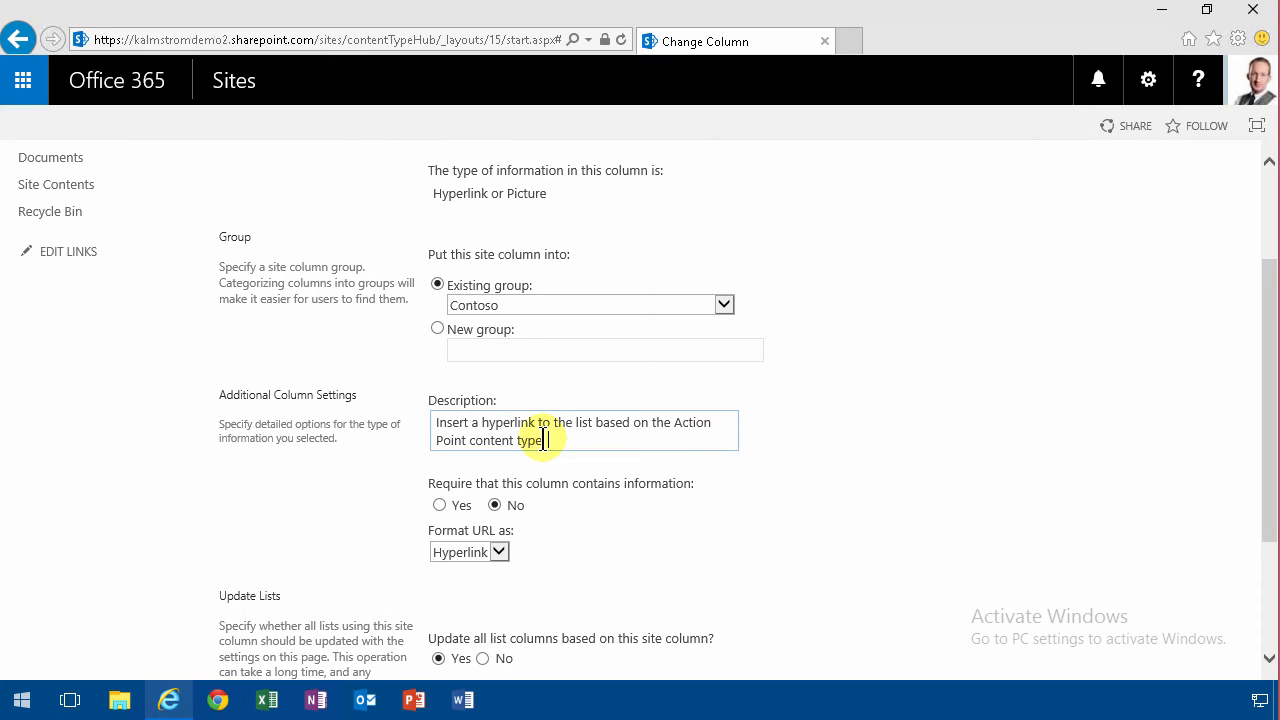
type(".")
key("Return")
key("Return")
type("Contact Peter if you need info on how to do this")
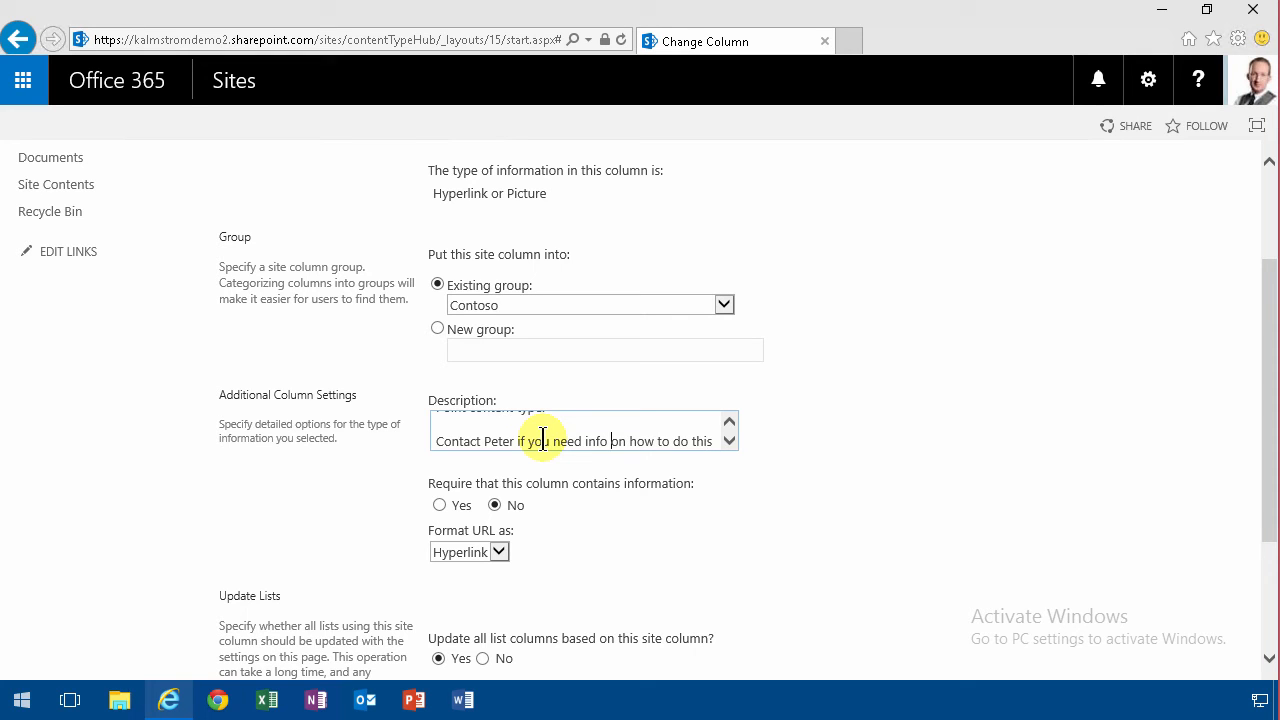
Replace the name Peter with Helpdesk in the description and save the Action Points column
key("ctrl+shift+Left")
type("Helpdesk")
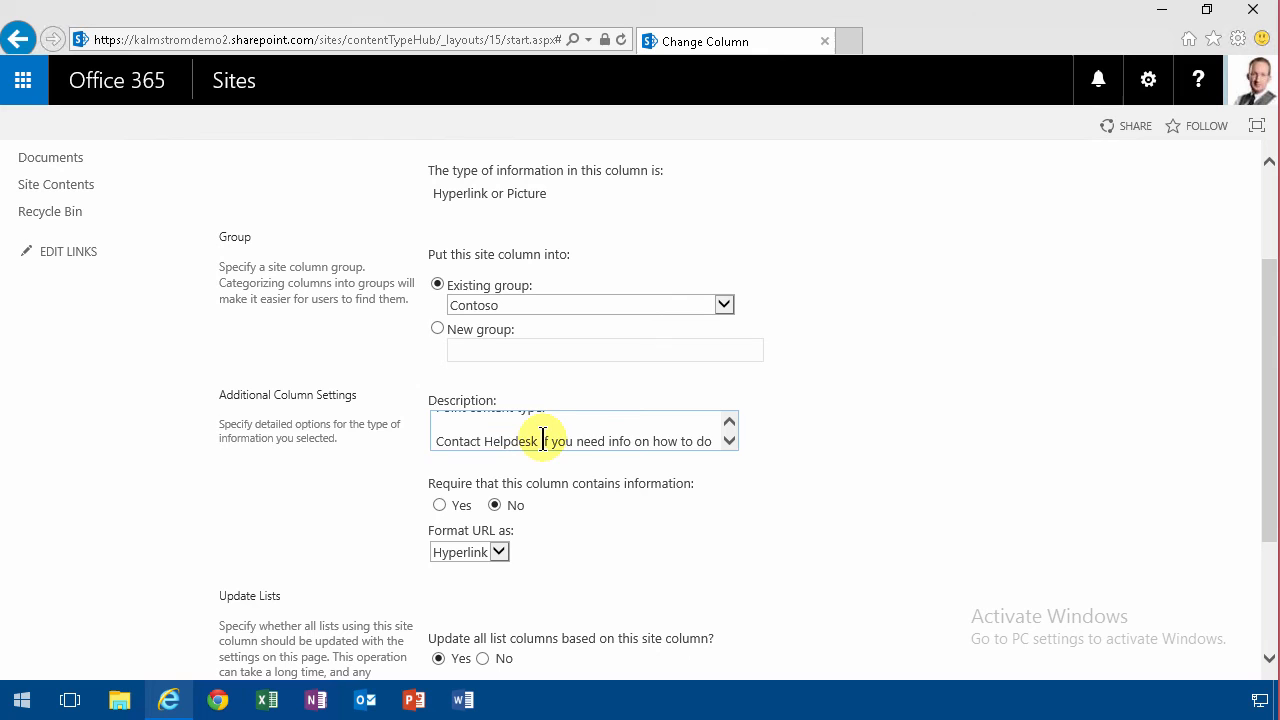
key("End")
type("!")
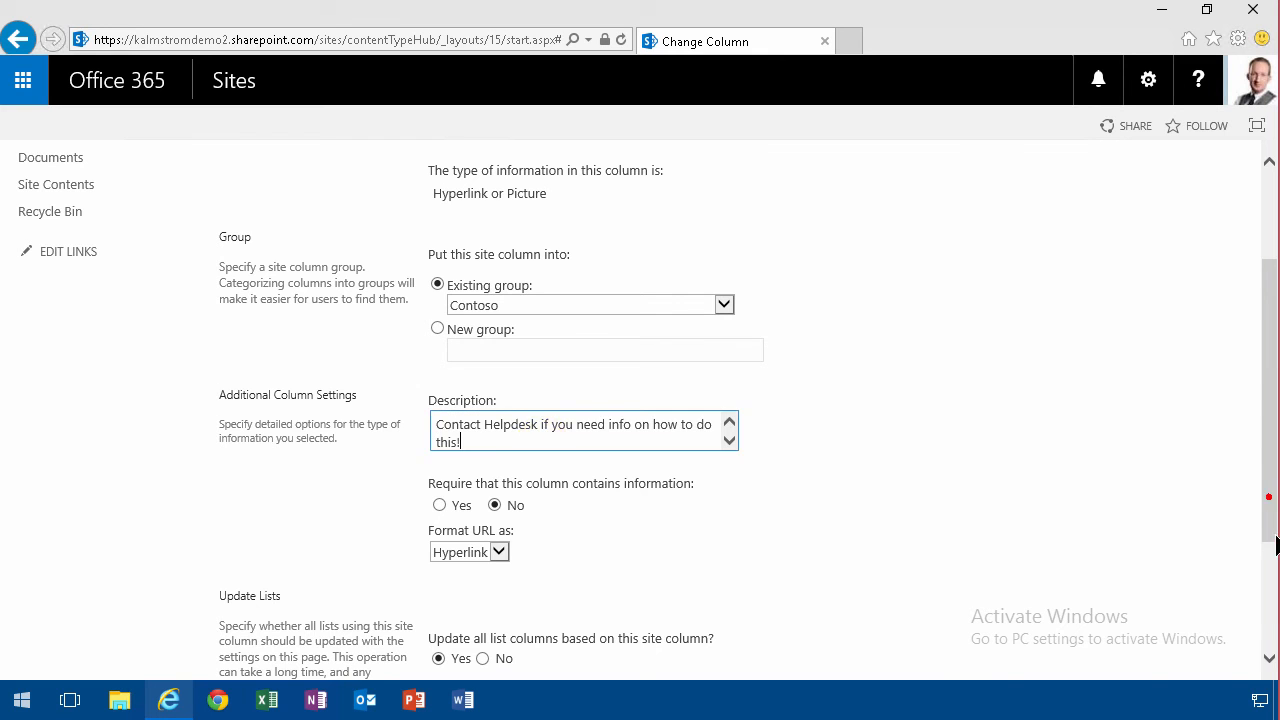
scroll(640, 400, "down", 3)
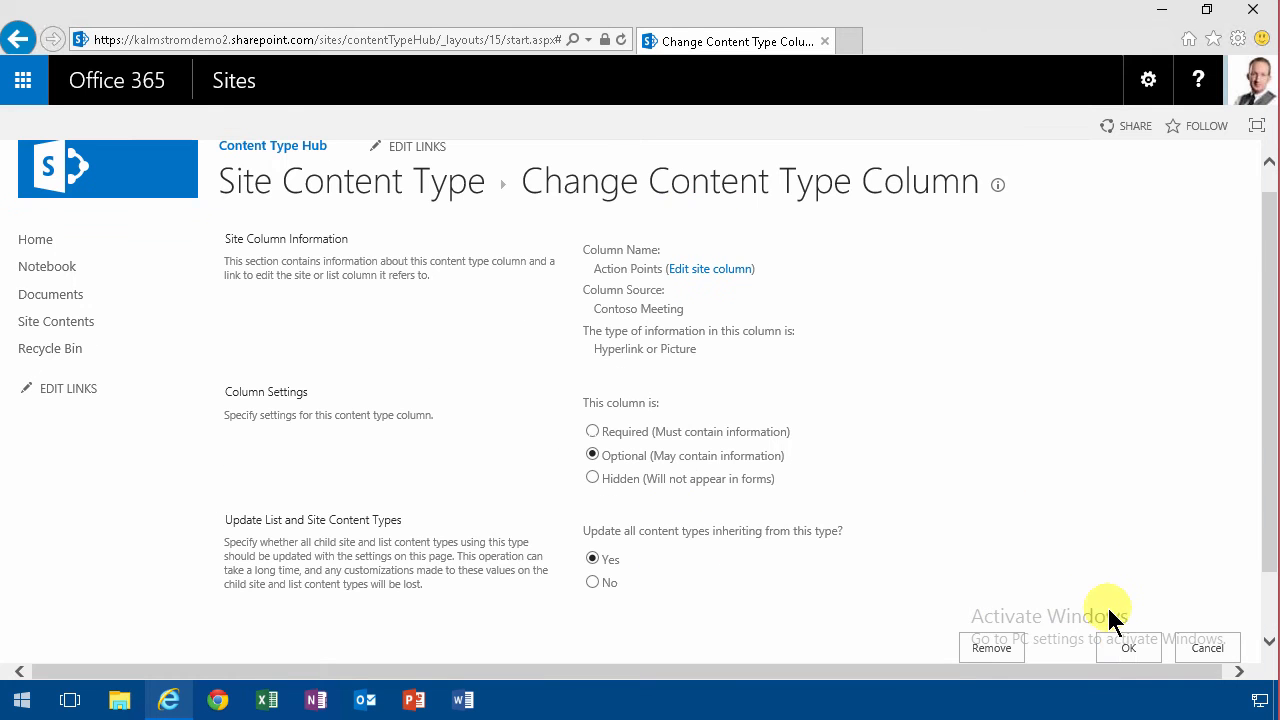
left_click(1128, 647)
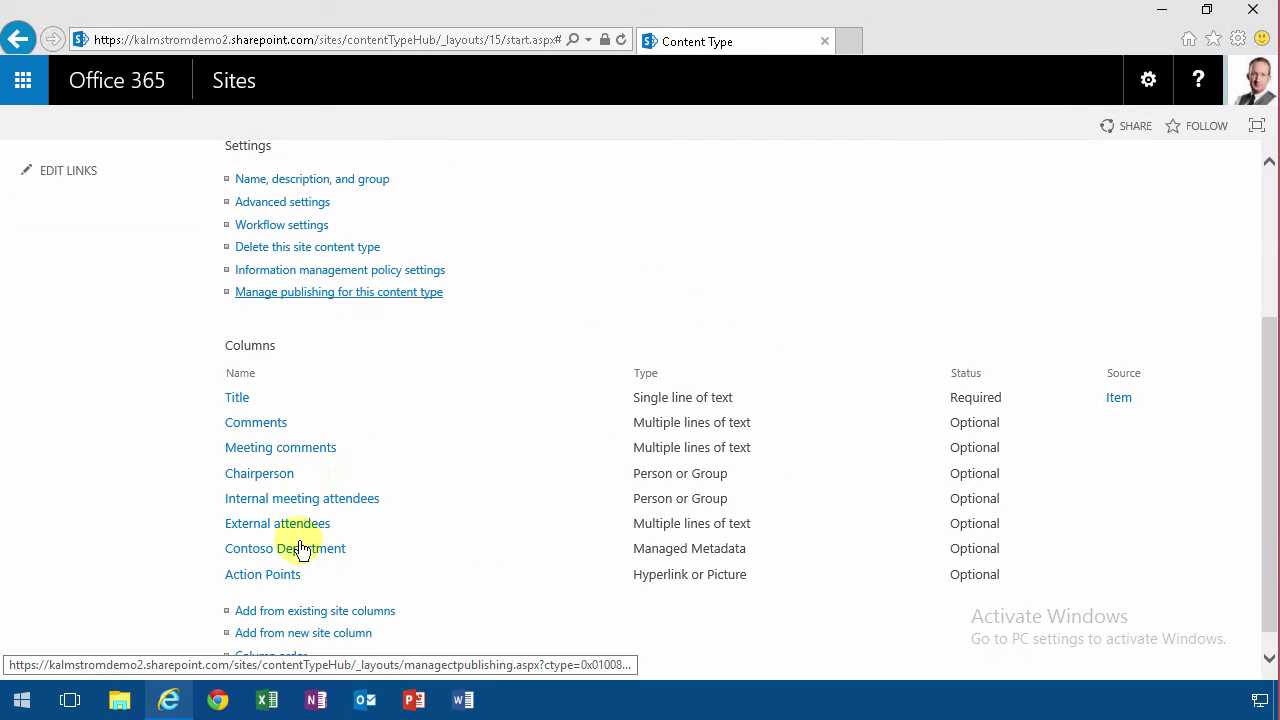
Clear the Comments site column's description entirely and save it empty
left_click(256, 422)
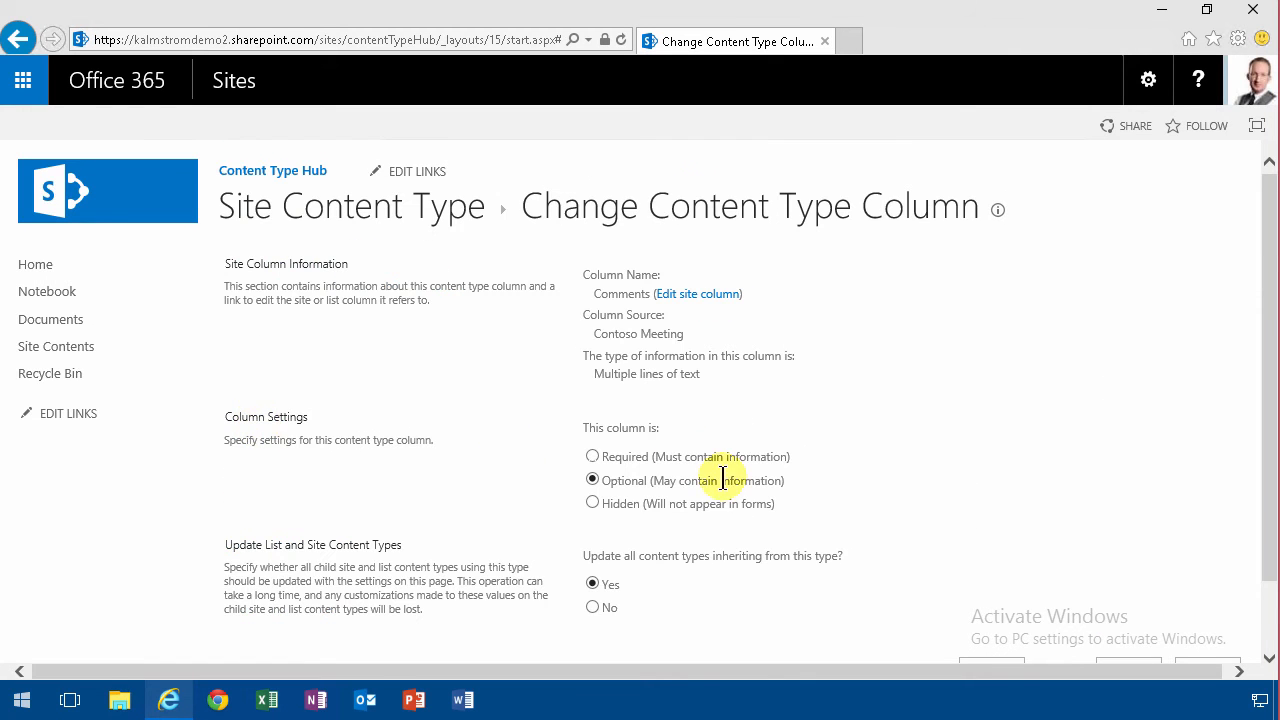
scroll(723, 480, "down", 1)
scroll(730, 470, "up", 1)
left_click(707, 298)
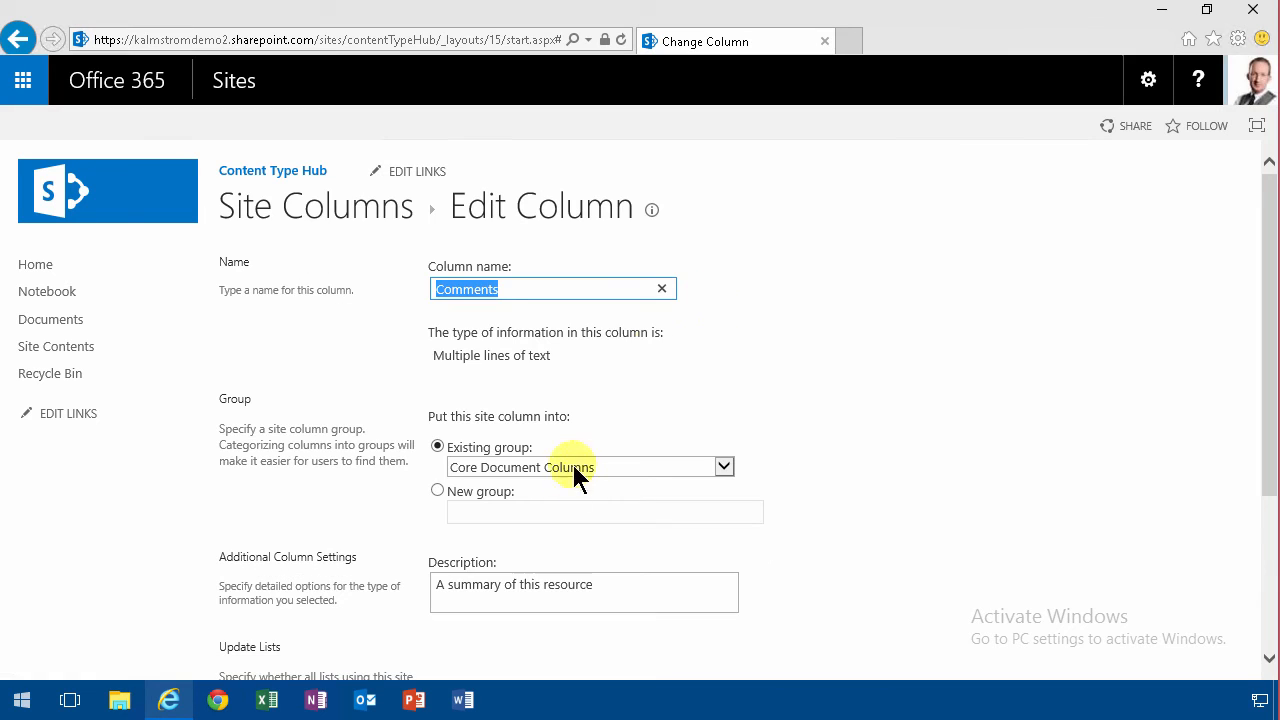
left_click(600, 585)
key("ctrl+a")
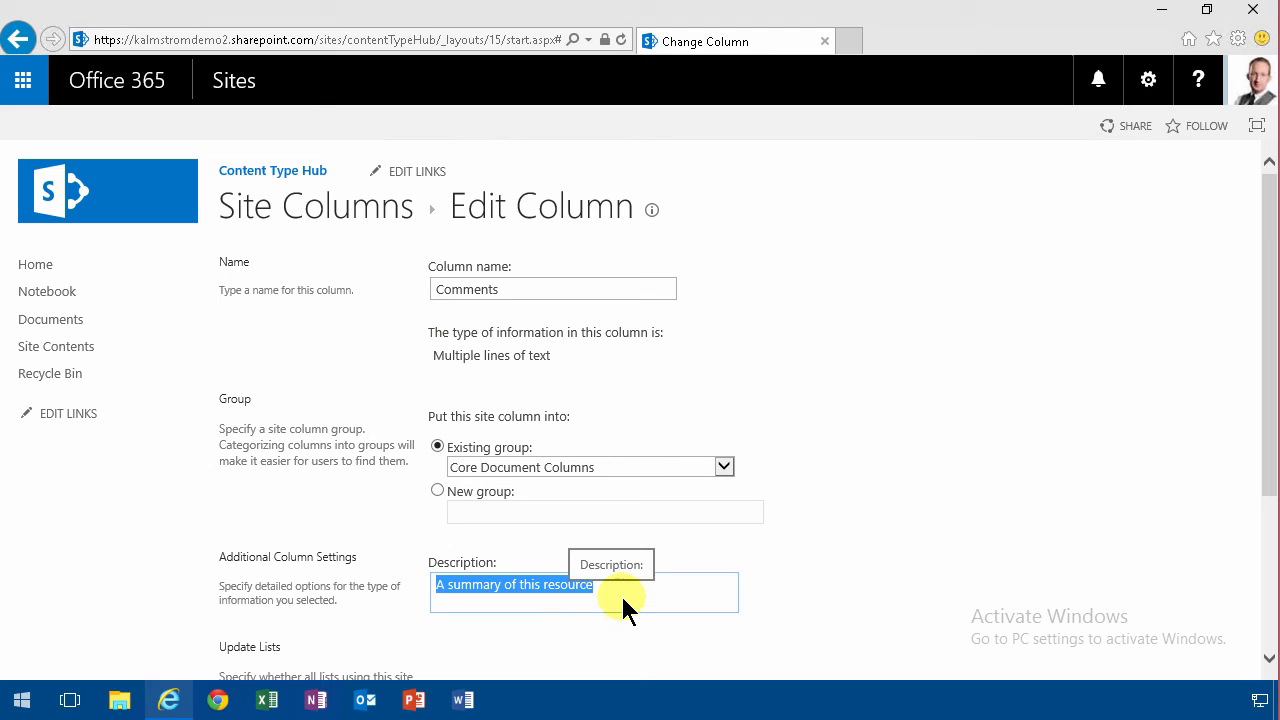
key("Delete")
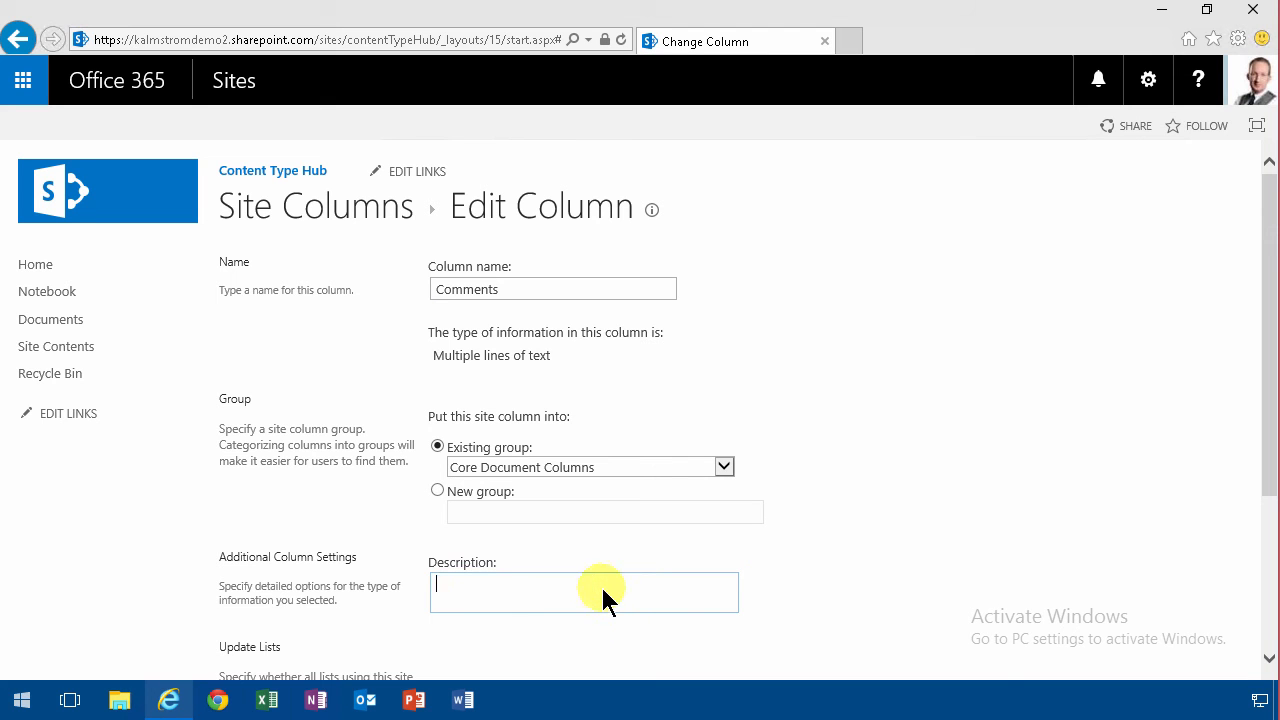
left_click_drag(1268, 470, 1268, 420)
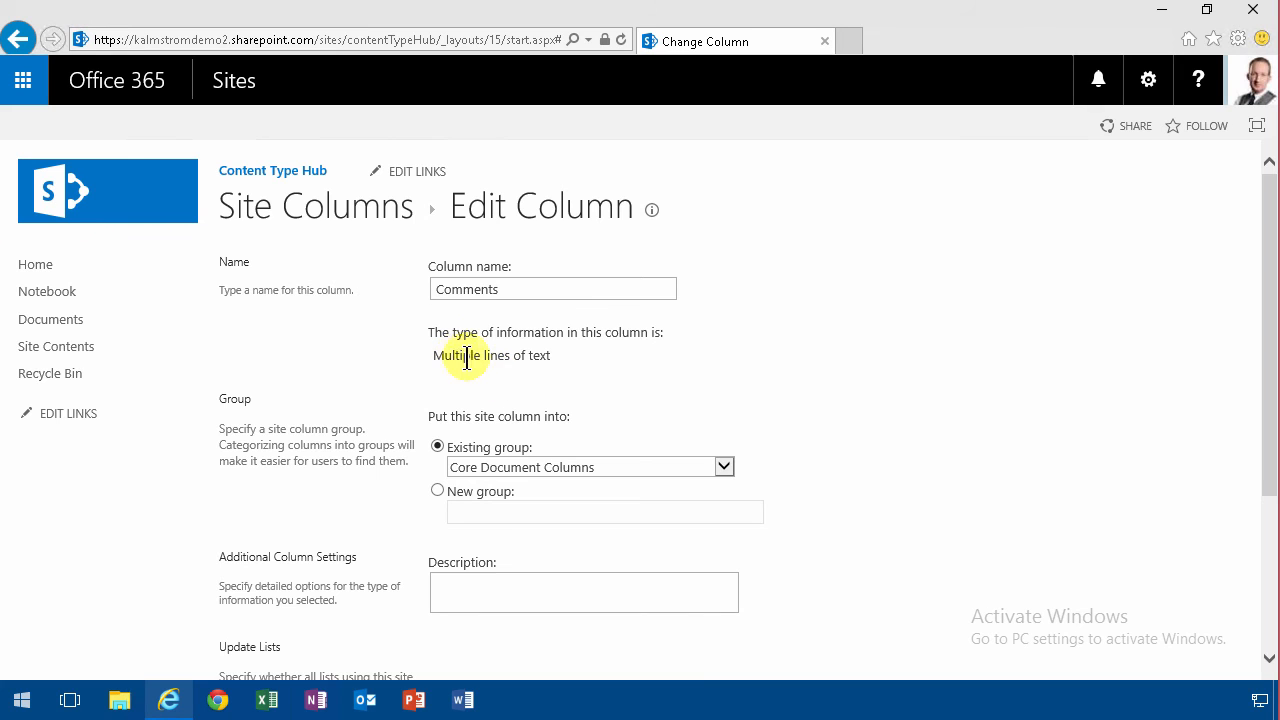
left_click_drag(1268, 470, 1272, 625)
left_click(1118, 570)
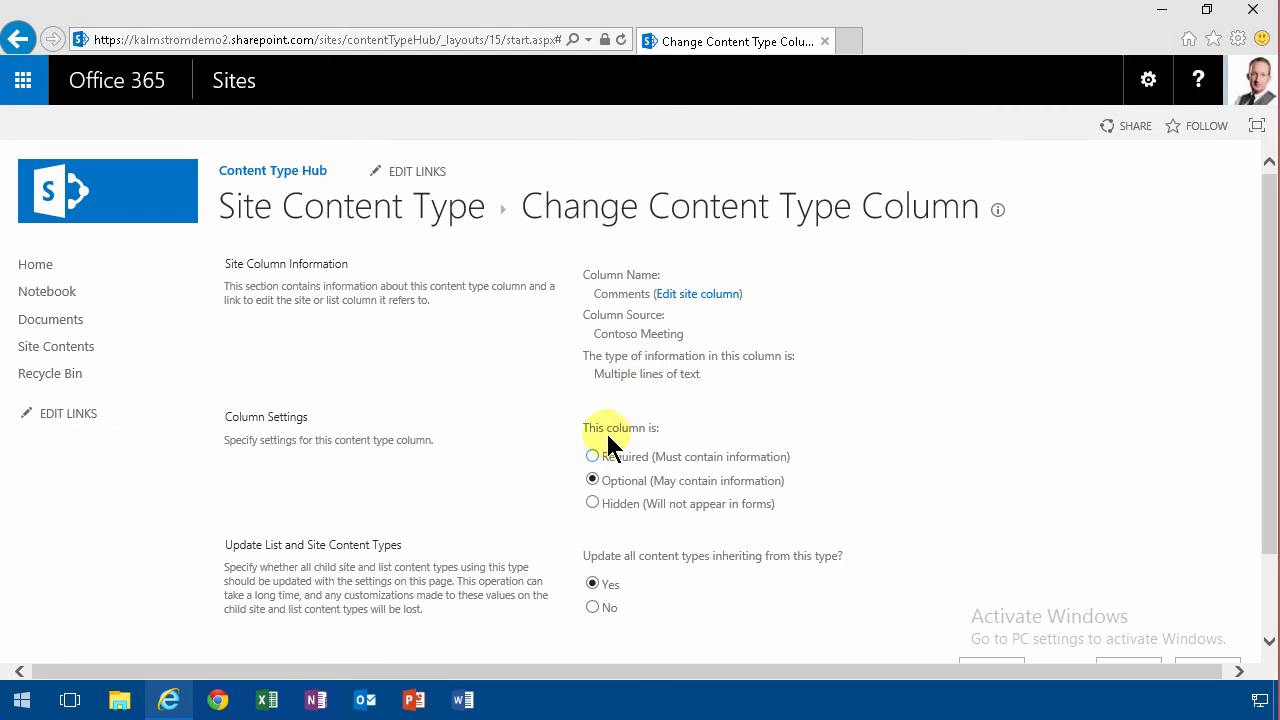
Republish Contoso Meeting via Manage publishing for this content type
left_click(412, 210)
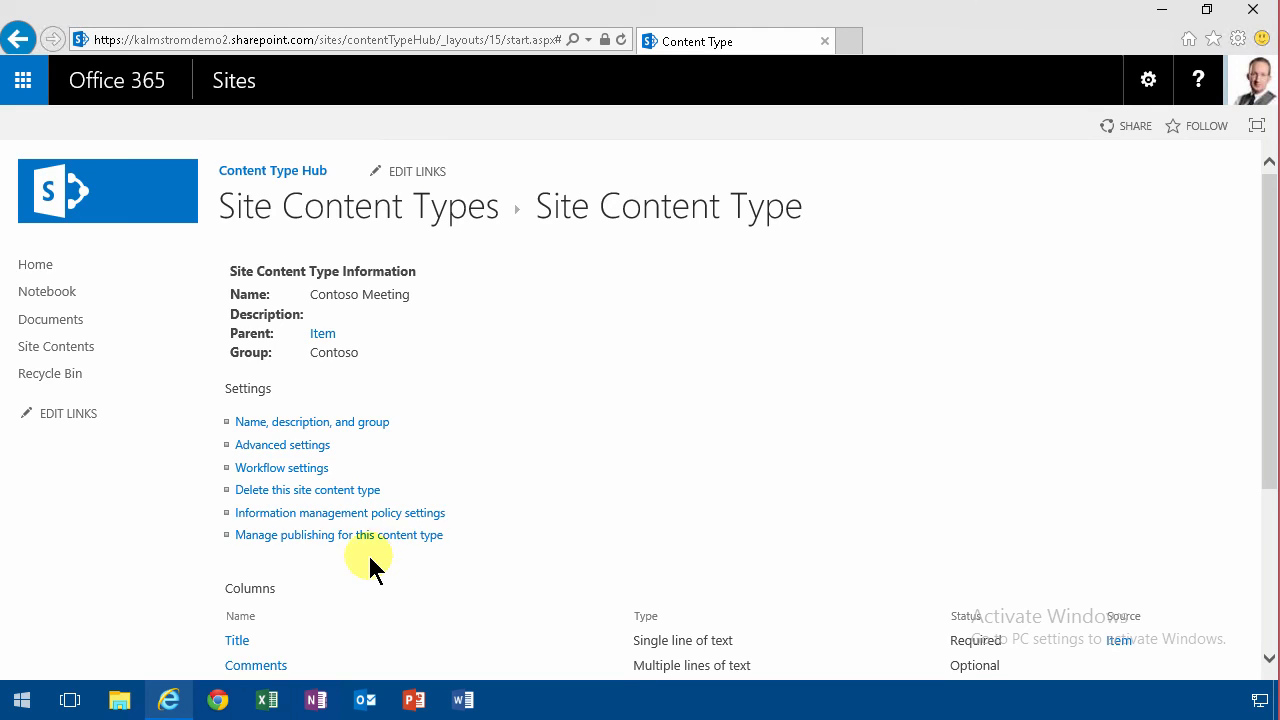
scroll(370, 565, "down", 3)
scroll(370, 565, "down", 2)
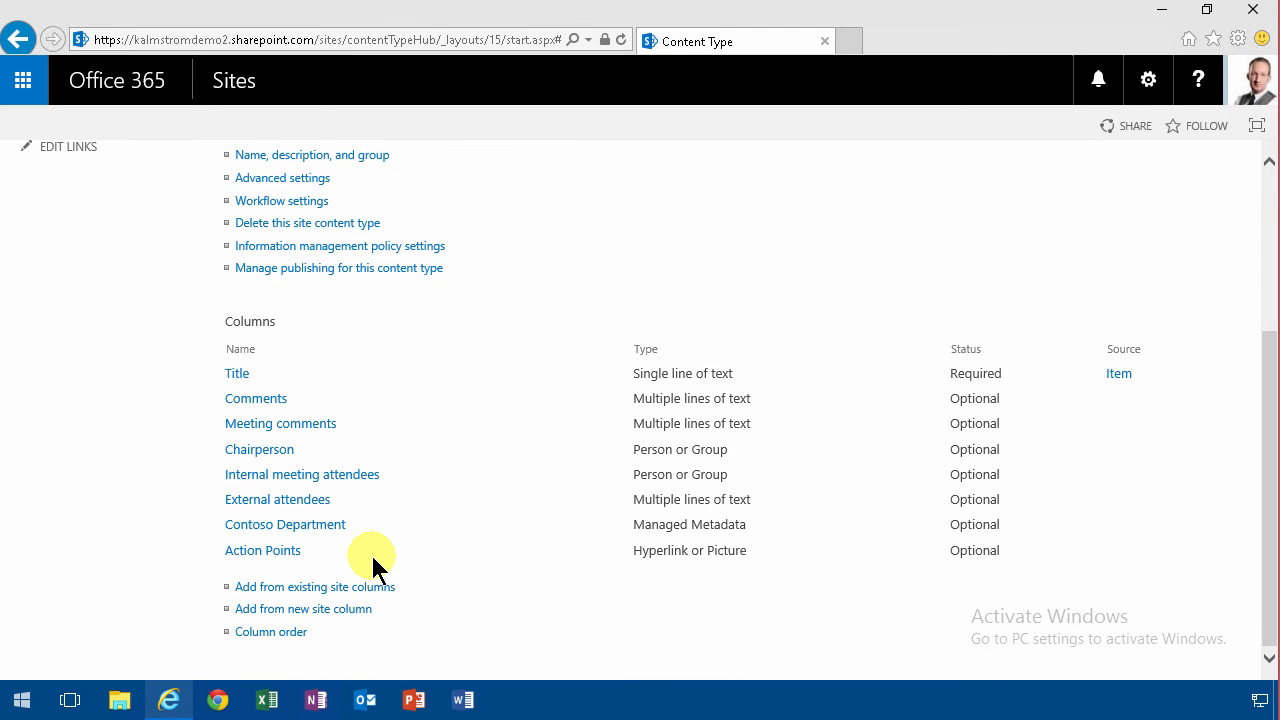
scroll(370, 565, "up", 3)
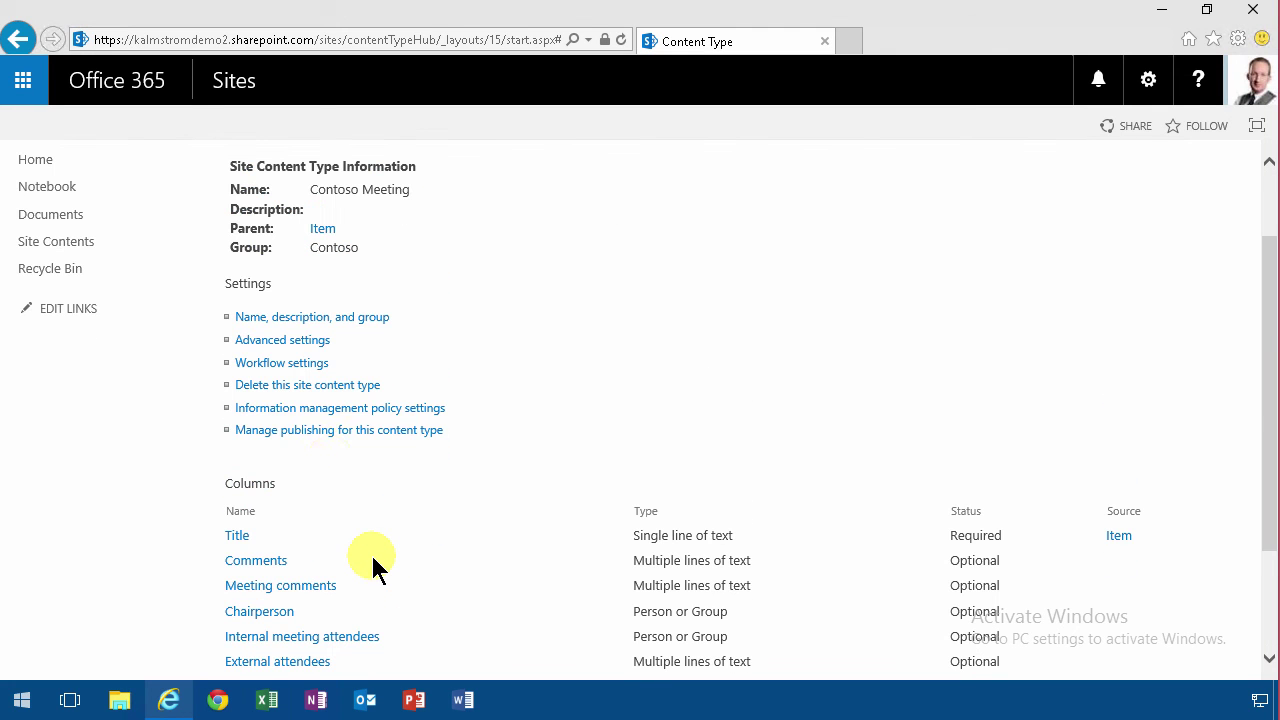
left_click(340, 433)
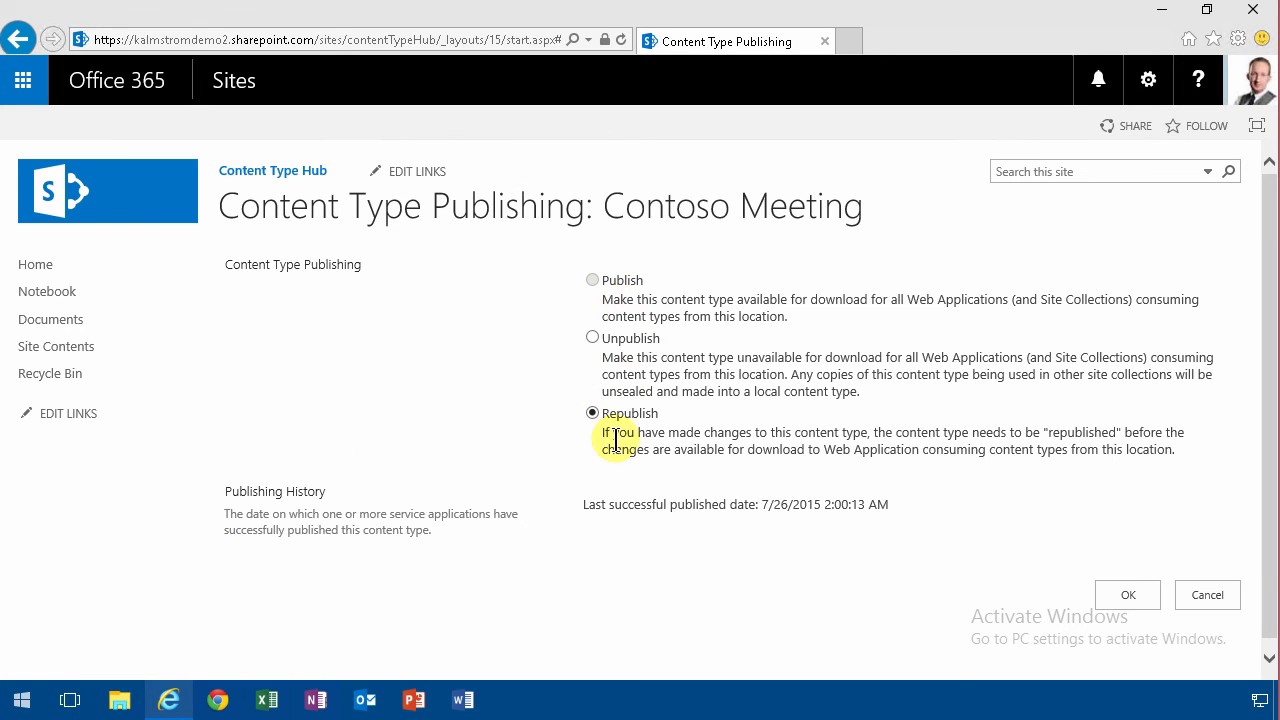
left_click(1128, 595)
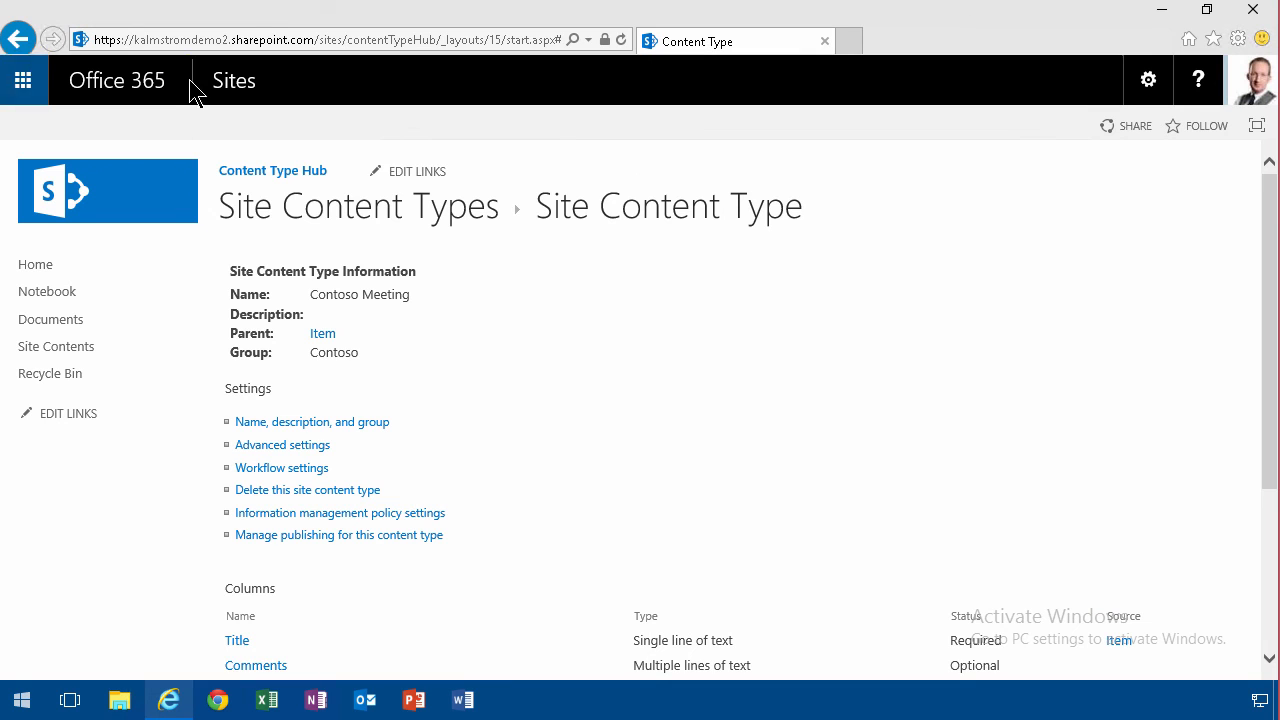
Go to the IT site from followed sites and open its IT Meetings list
left_click(233, 80)
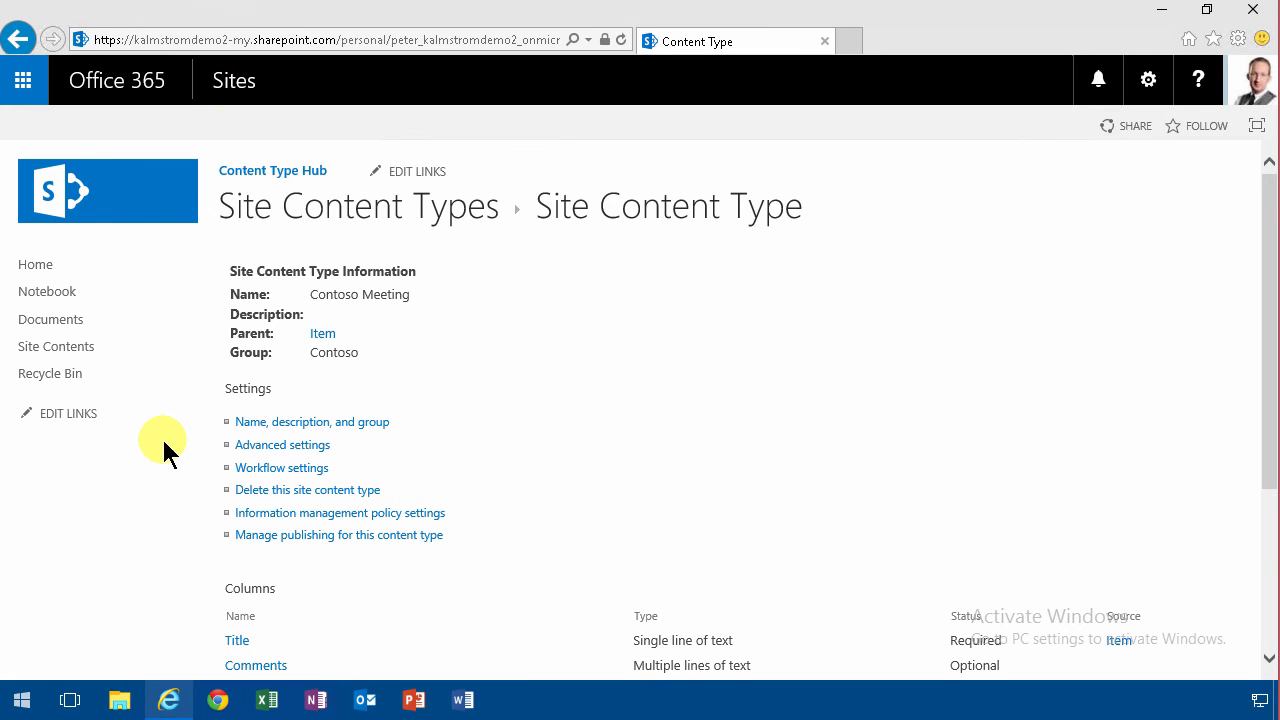
scroll(145, 560, "down", 2)
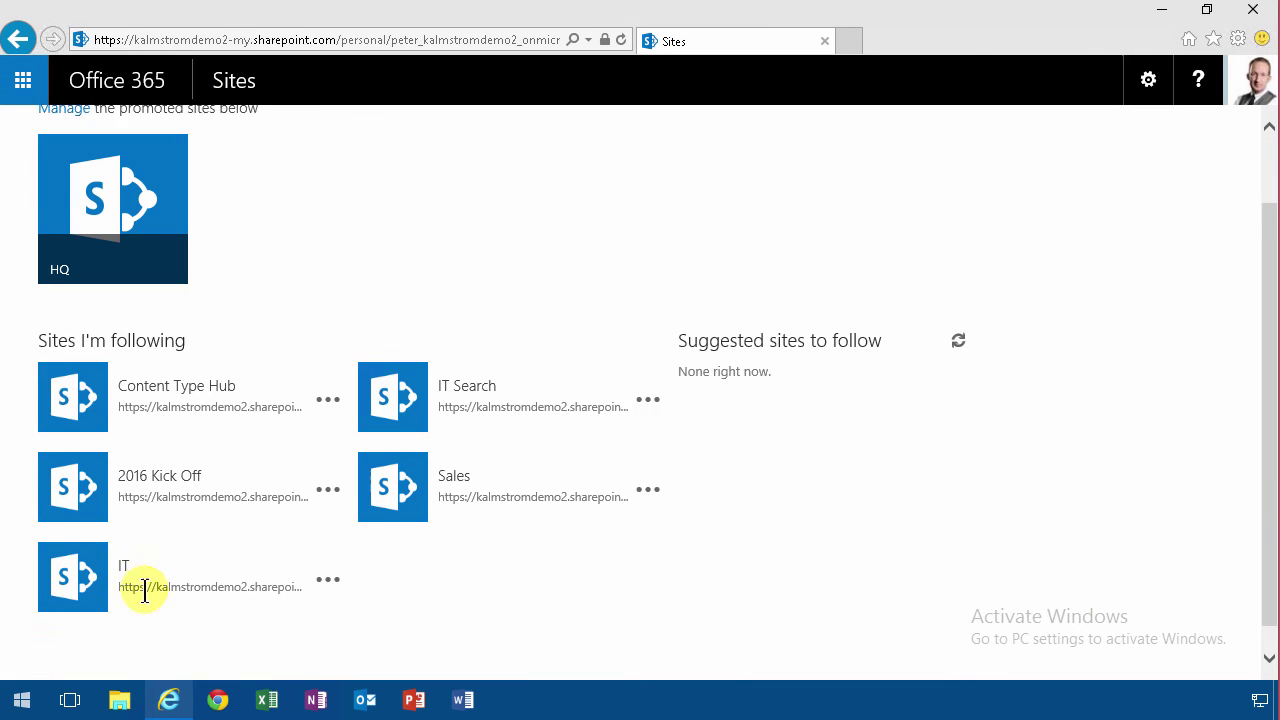
left_click(123, 540)
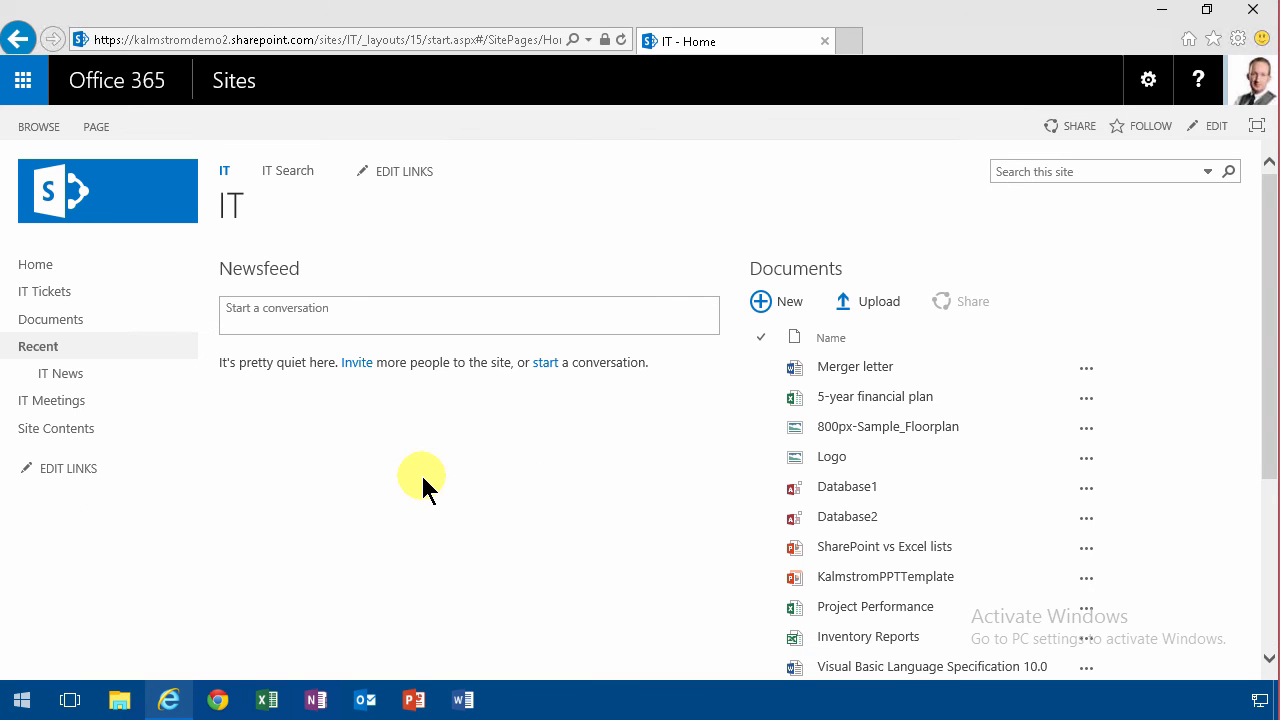
left_click(70, 402)
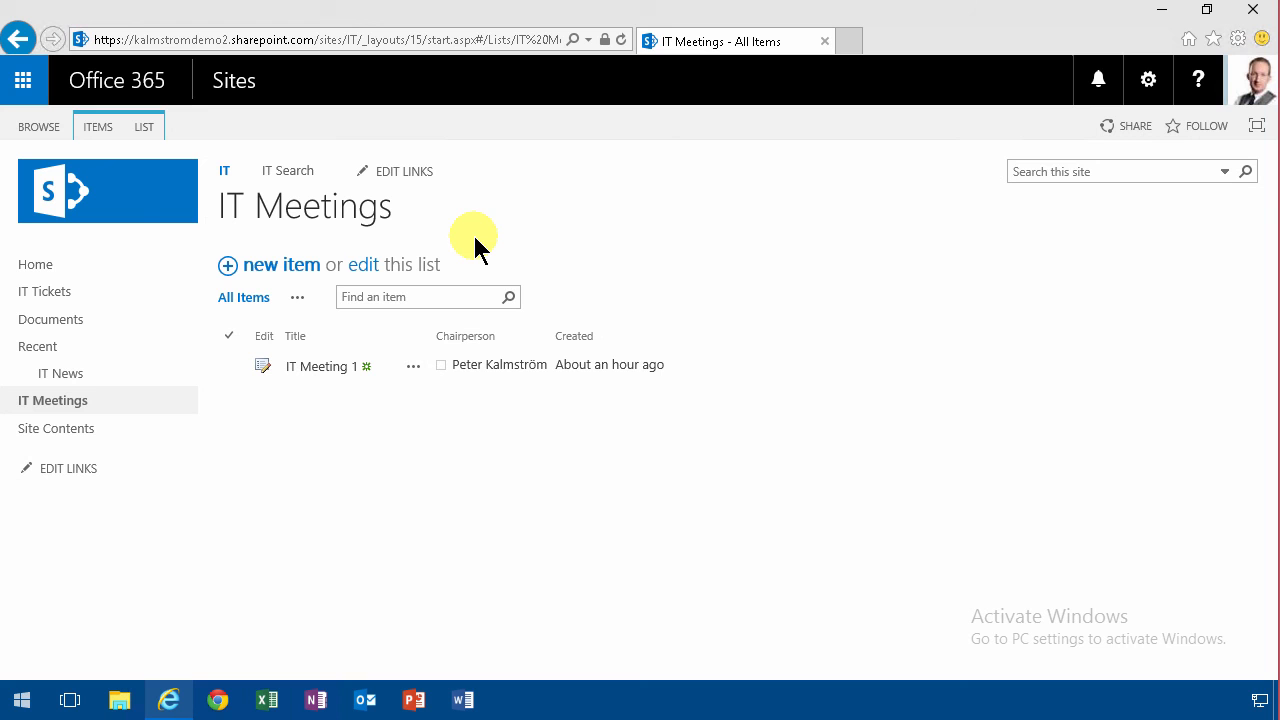
left_click(300, 264)
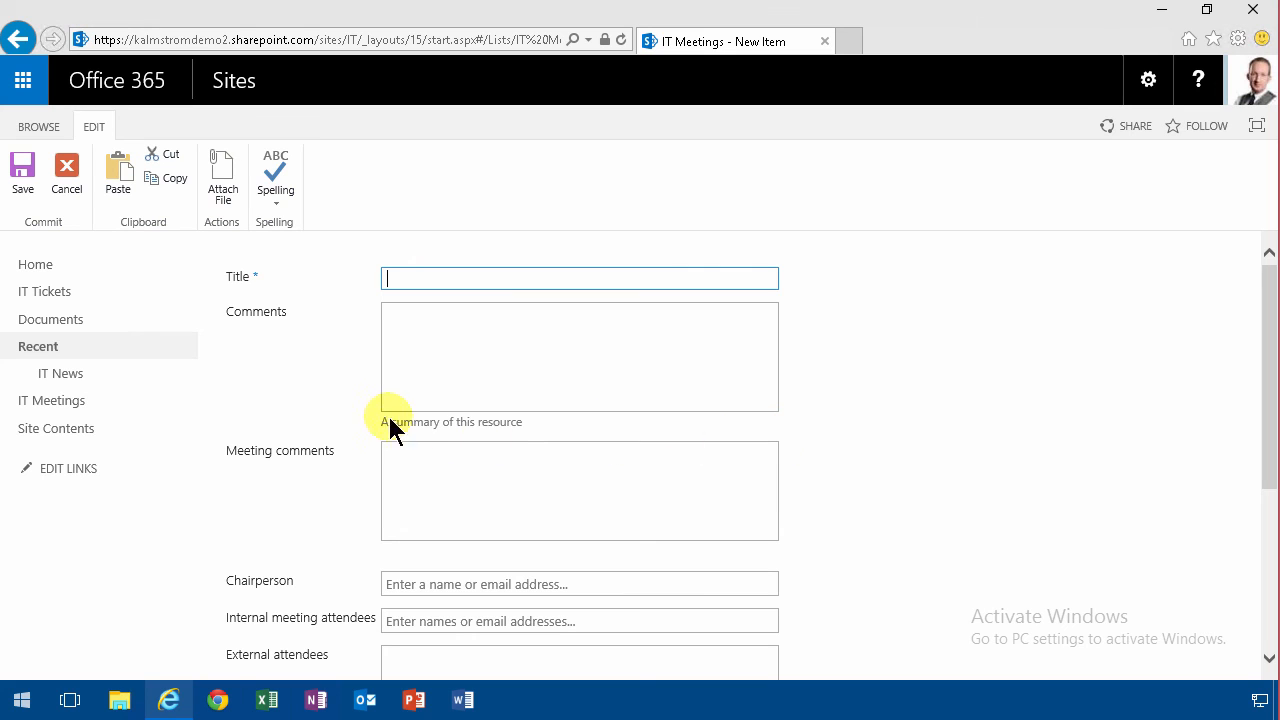
scroll(604, 445, "down", 3)
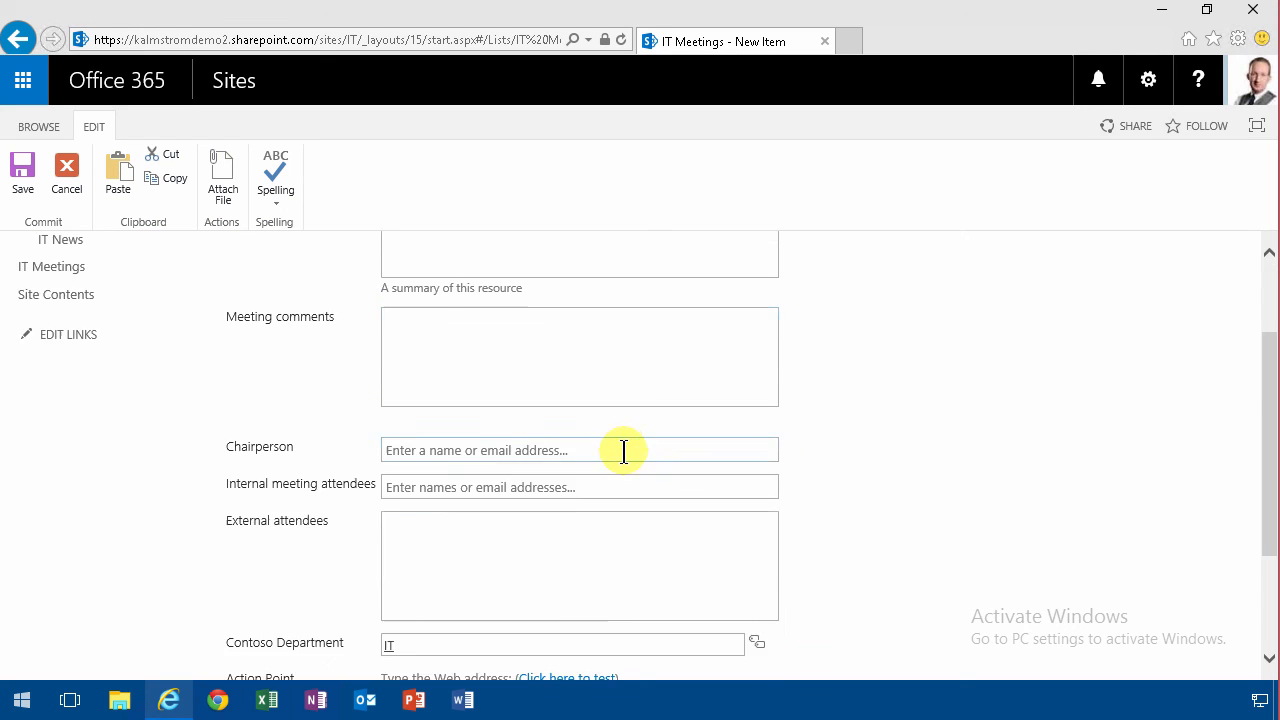
scroll(620, 460, "down", 2)
scroll(620, 490, "down", 2)
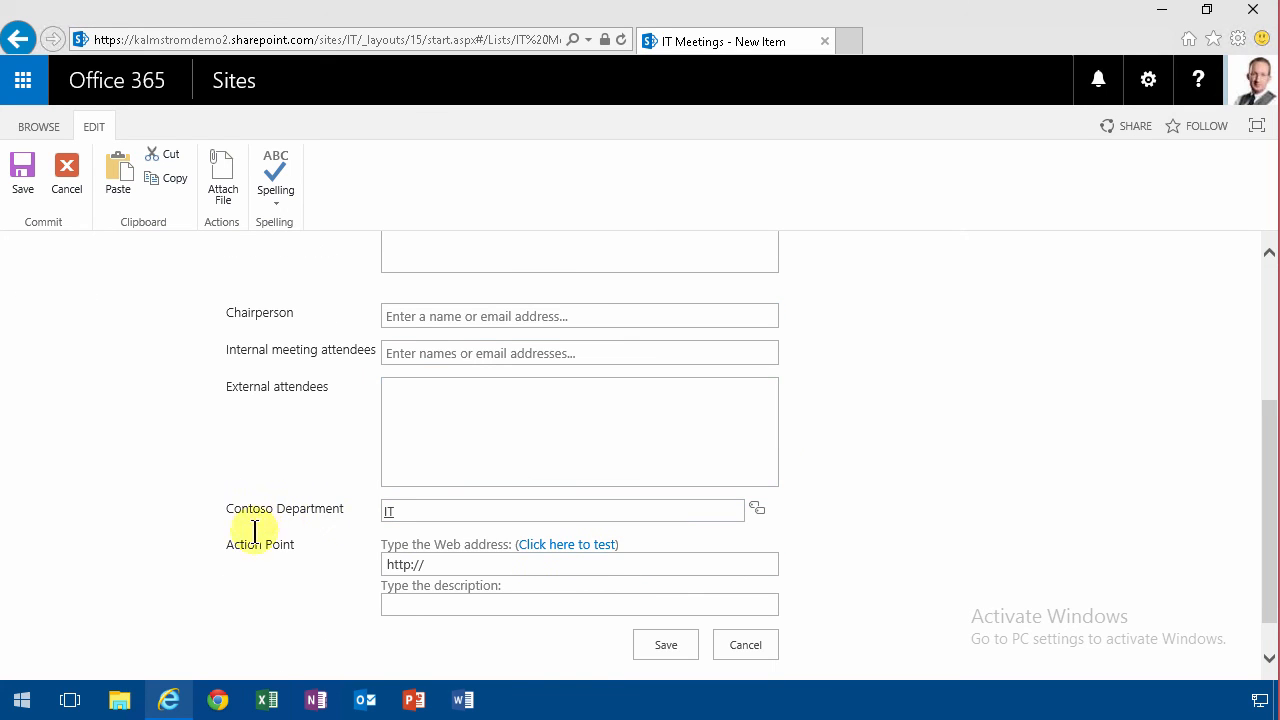
left_click(760, 644)
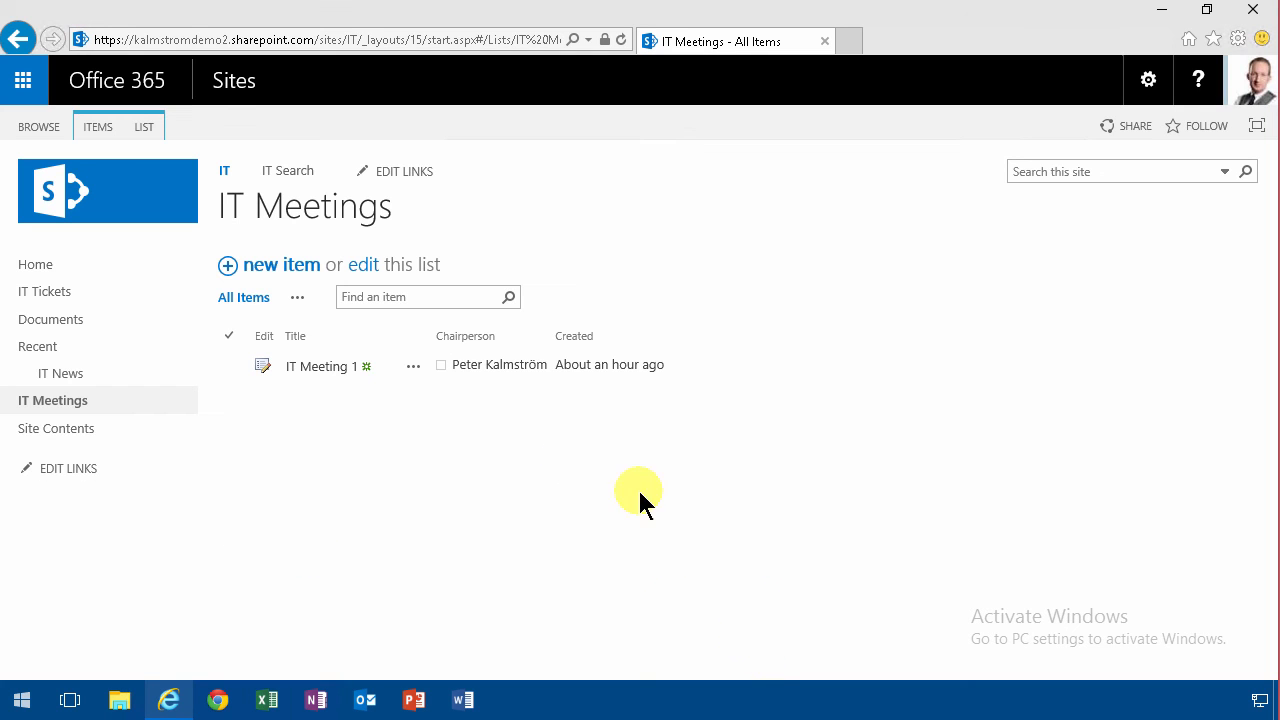